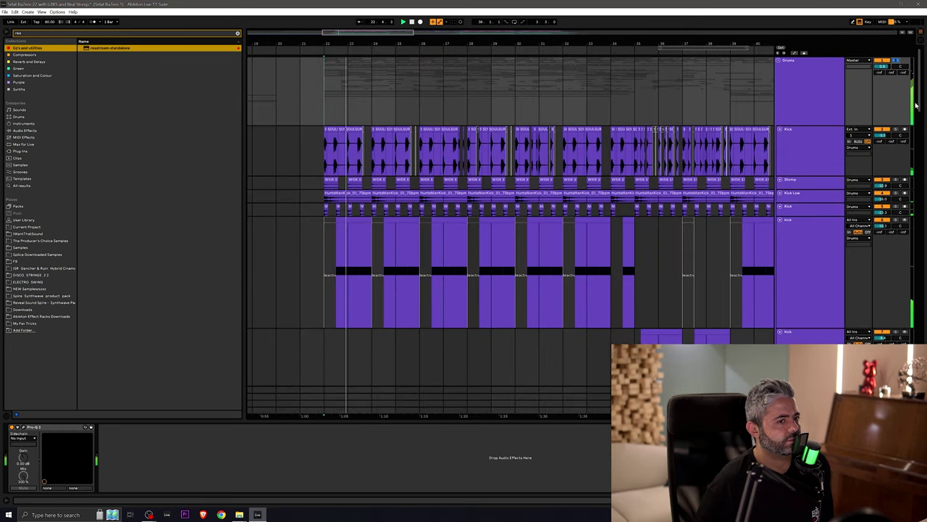
# Step: Look over the Drums group's tracks in the arrangement, from the kicks through the snares to the loops
pyautogui.moveTo(919, 100); pyautogui.dragTo(922, 128)
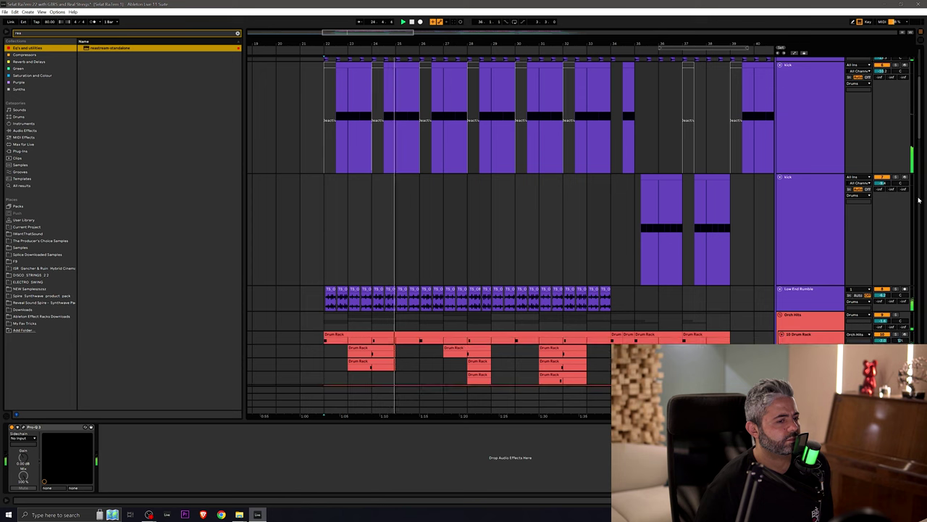
pyautogui.moveTo(920, 136); pyautogui.dragTo(925, 233)
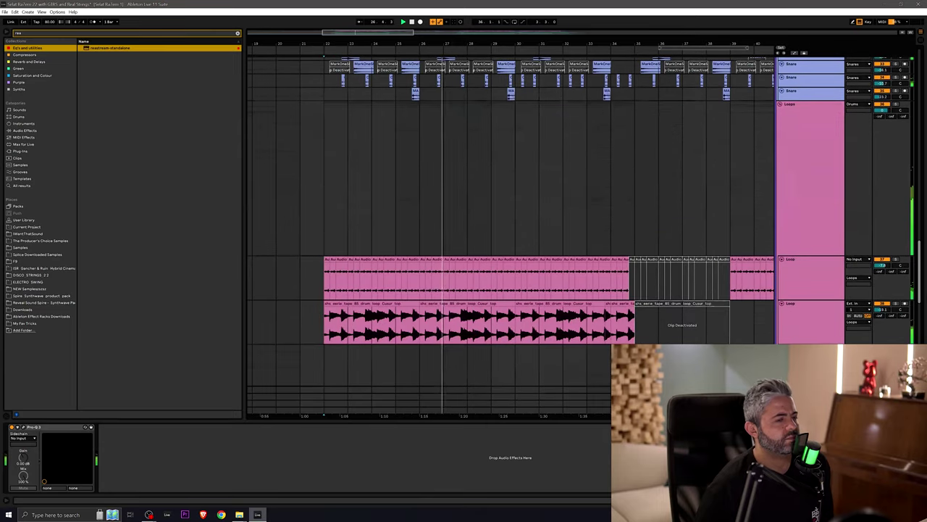
pyautogui.hscroll(2, 664, 316)
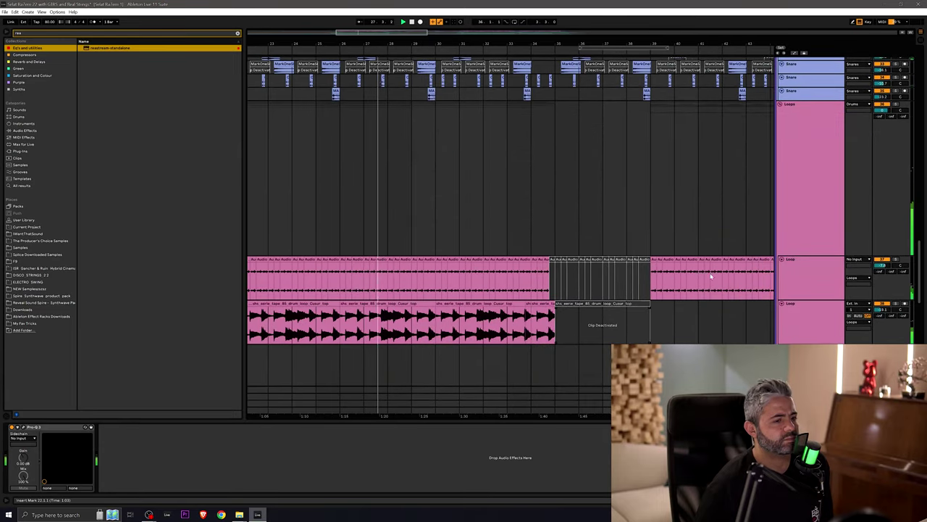
pyautogui.moveTo(918, 263); pyautogui.dragTo(922, 332)
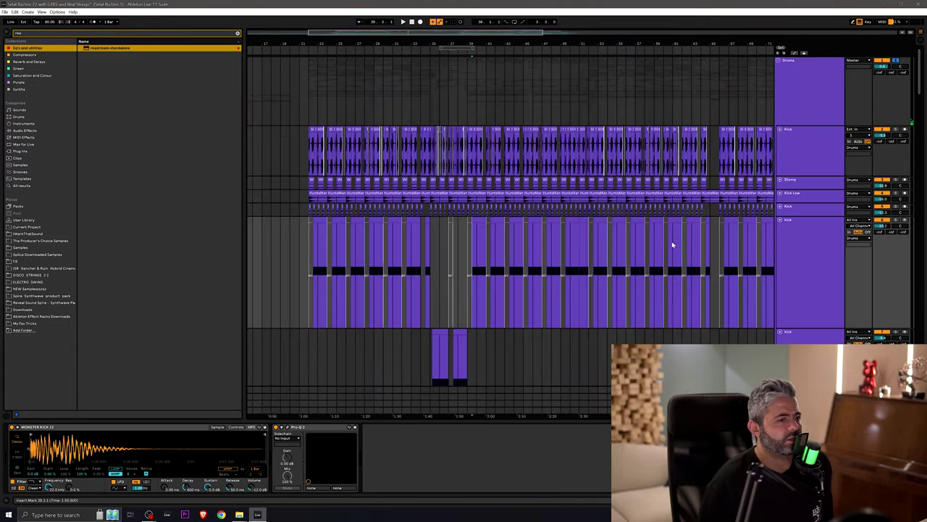
pyautogui.moveTo(914, 63); pyautogui.dragTo(923, 143)
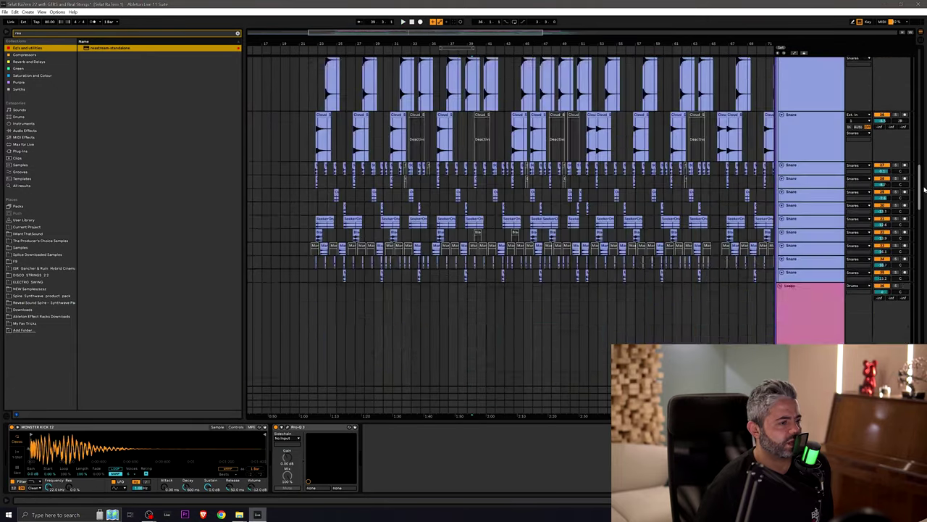
pyautogui.moveTo(923, 223); pyautogui.dragTo(920, 73)
pyautogui.click(779, 281)
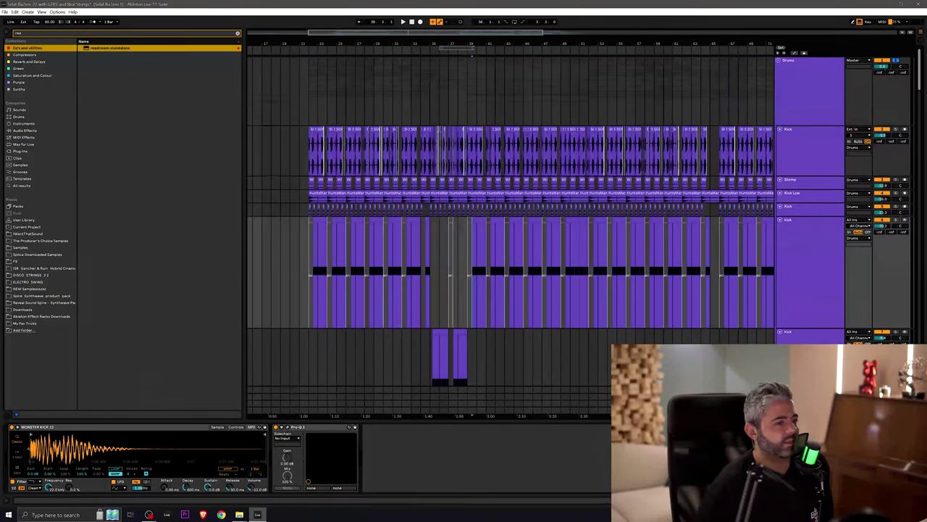
# Step: Play the first Kick track soloed from bar 22, and add the Stomp track to the solo with its lane enlarged
pyautogui.click(306, 158)
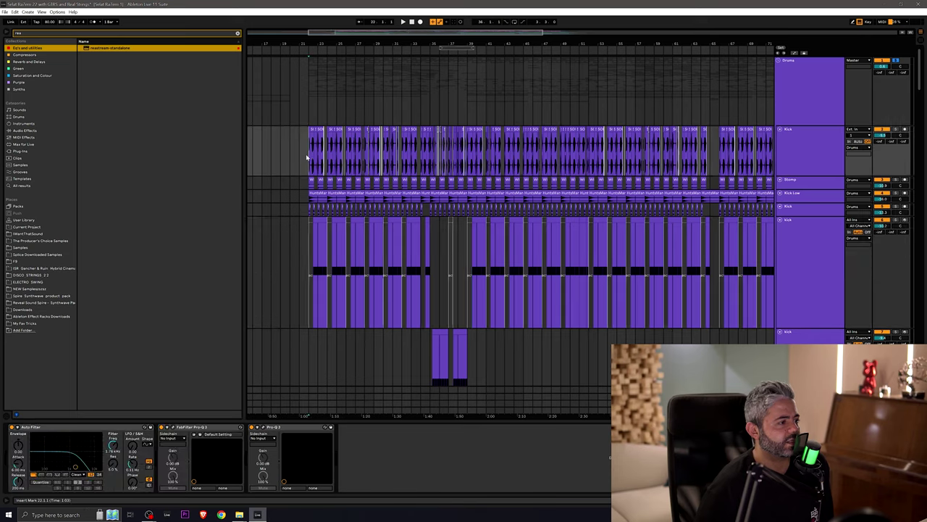
pyautogui.keyDown('ctrl'); pyautogui.scroll(10, 311, 152); pyautogui.keyUp('ctrl')
pyautogui.press('space')
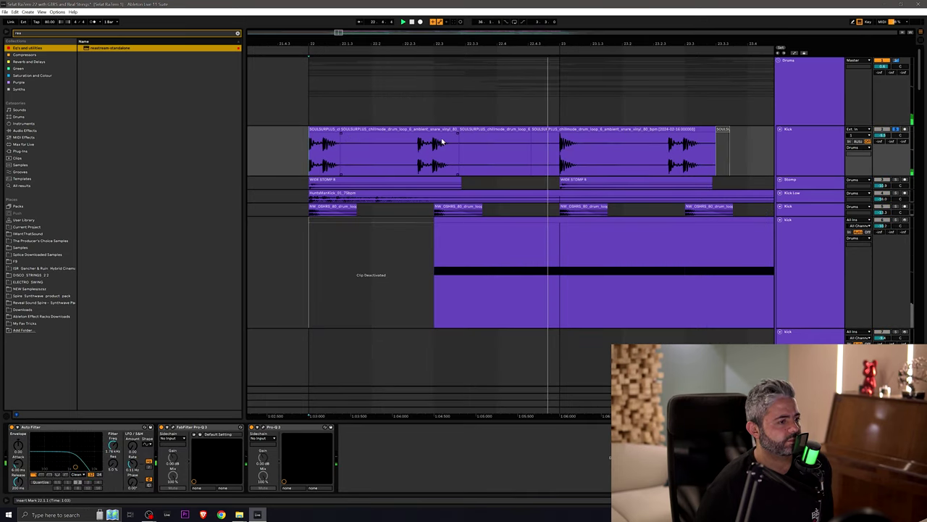
pyautogui.moveTo(334, 190); pyautogui.dragTo(334, 215)
pyautogui.click(313, 205)
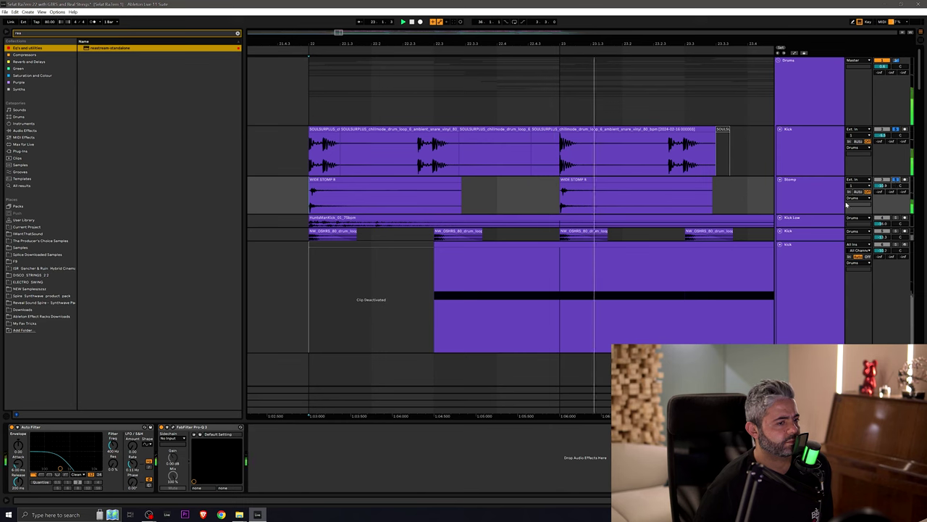
# Step: Enlarge the Kick Low track, solo it together with the first Kick and Stomp, and play from bar 22
pyautogui.moveTo(797, 226); pyautogui.dragTo(797, 262)
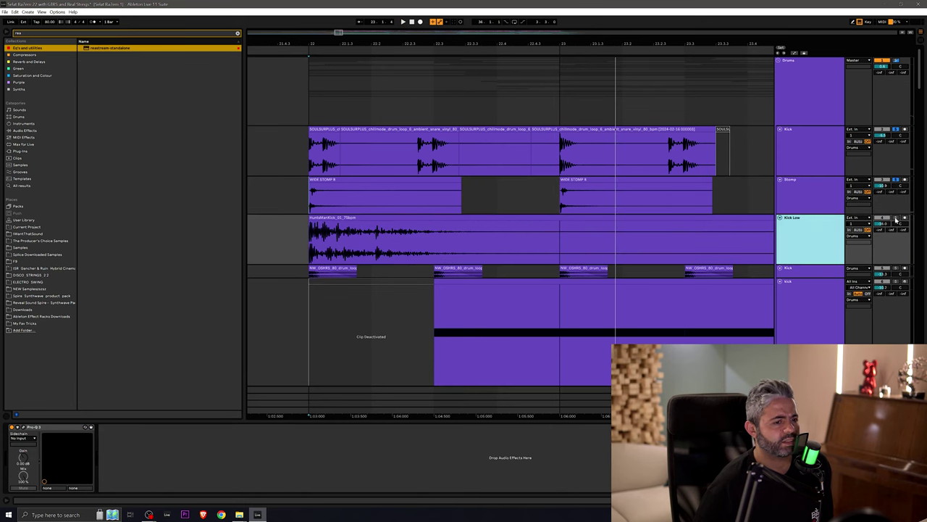
pyautogui.hscroll(3, 507, 239)
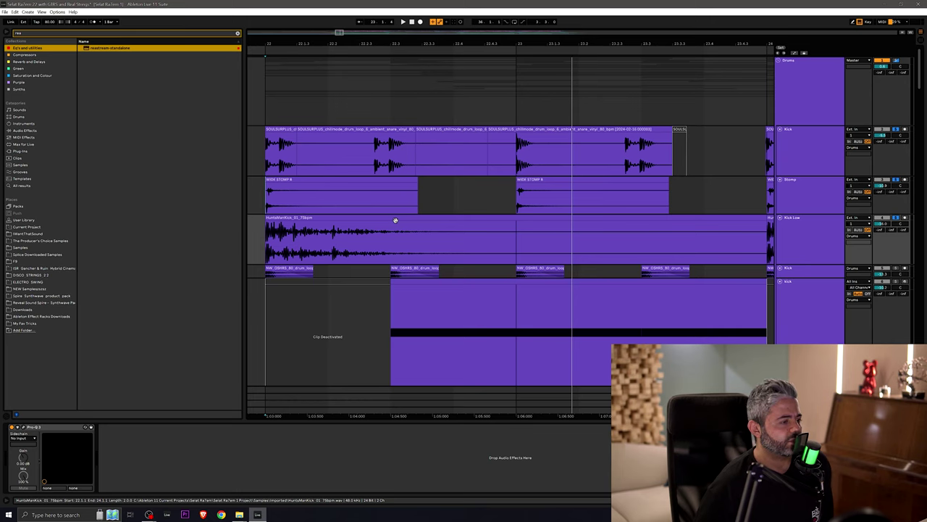
pyautogui.hscroll(-2, 395, 219)
pyautogui.hscroll(3, 395, 219)
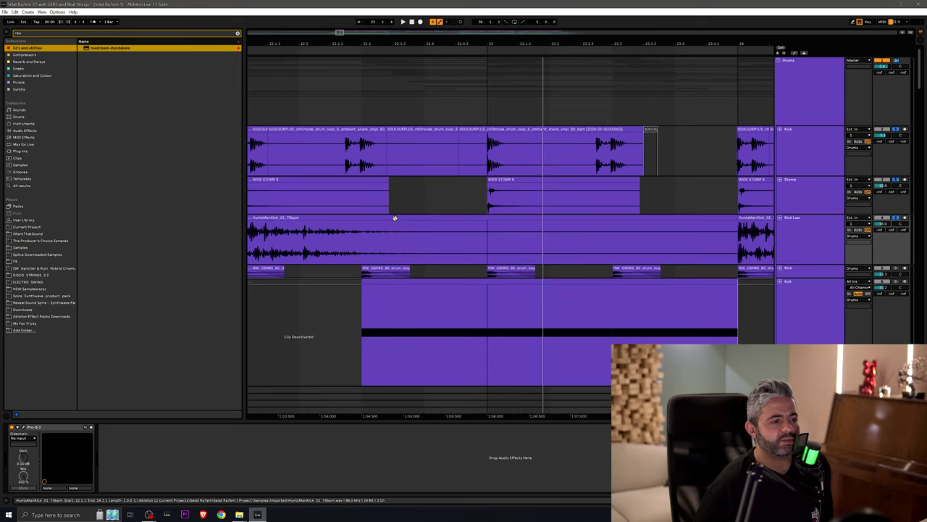
pyautogui.hscroll(-2, 394, 218)
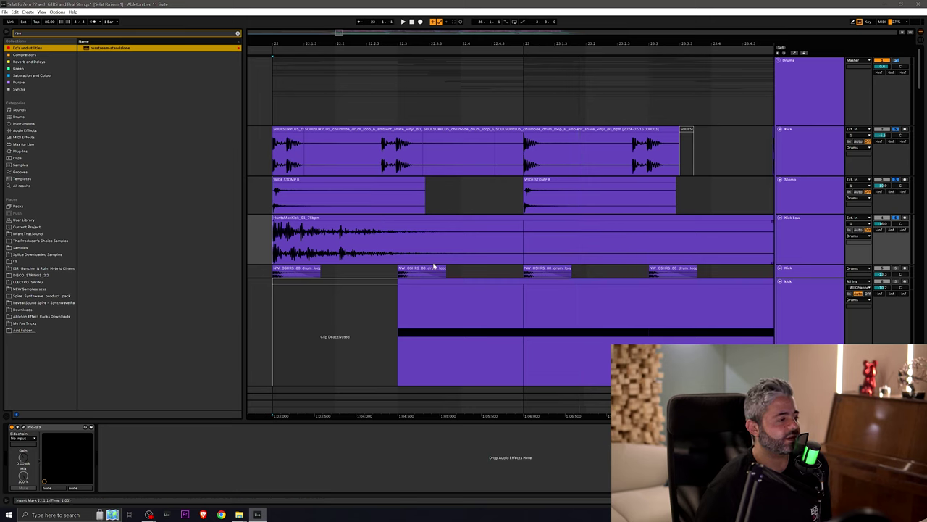
pyautogui.press('space')
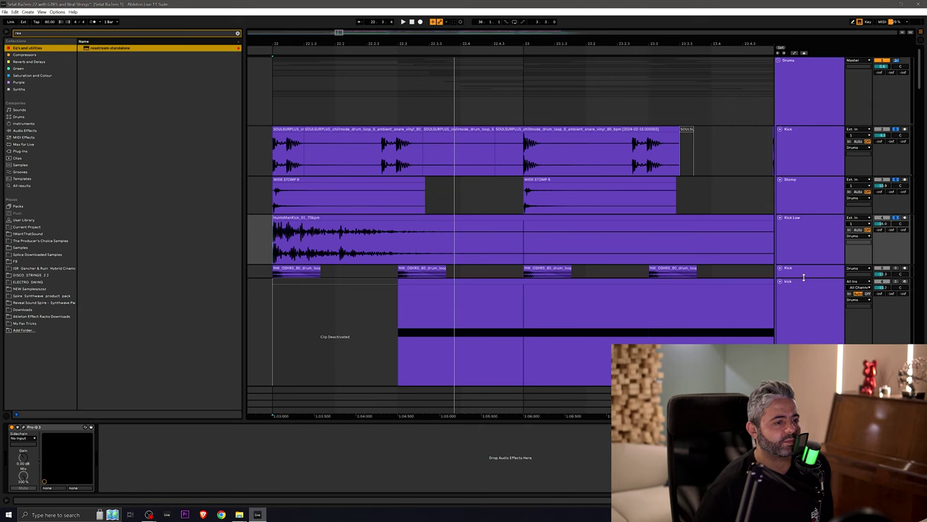
# Step: Enlarge the Kick track below Kick Low, solo it alongside the first Kick, and play from bar 24
pyautogui.moveTo(803, 277); pyautogui.dragTo(801, 309)
pyautogui.click(895, 269)
pyautogui.press('space')
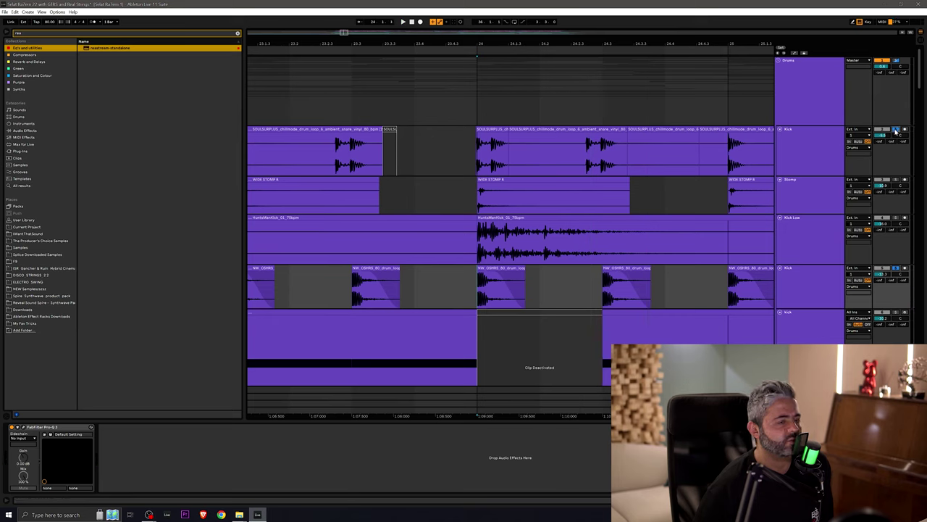
pyautogui.press('space')
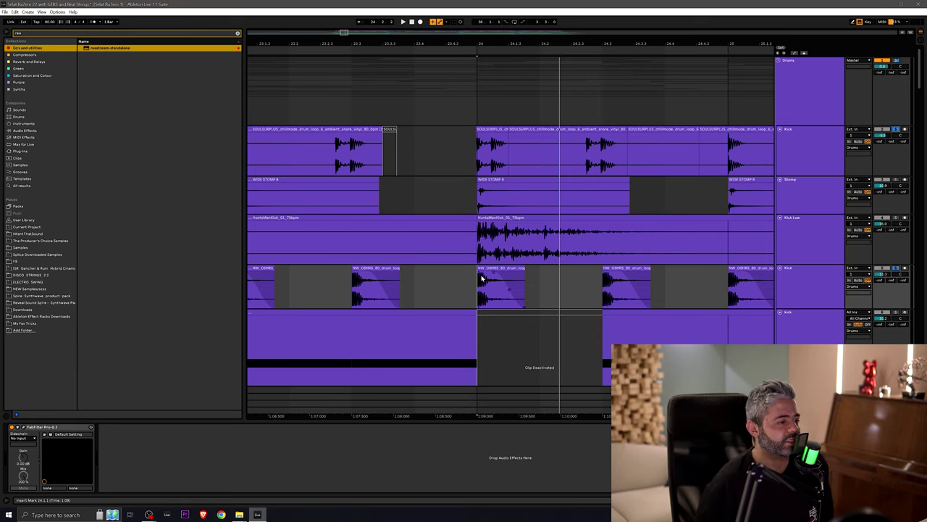
# Step: Solo the MONSTER KICK 12 track and play it from the start of its clip in bar 24
pyautogui.scroll(-1, 578, 309)
pyautogui.hscroll(5, 577, 309)
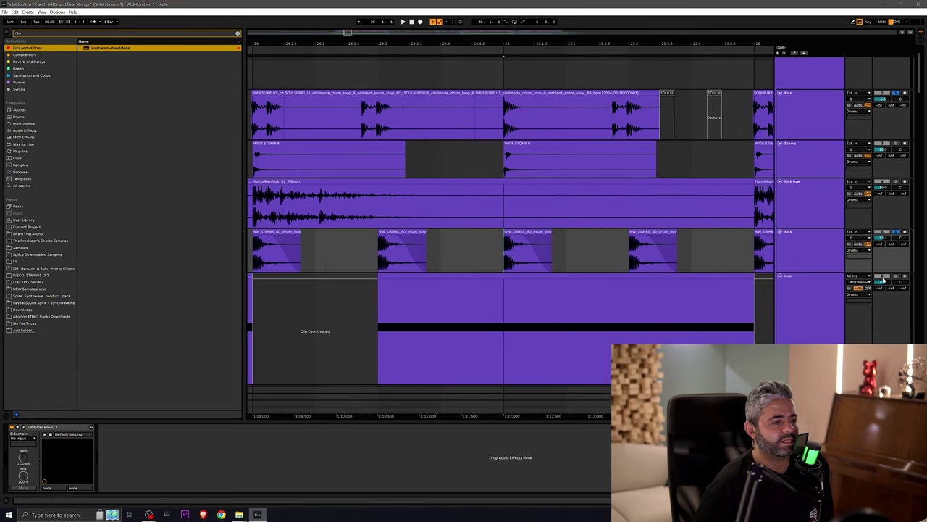
pyautogui.click(374, 316)
pyautogui.press('space')
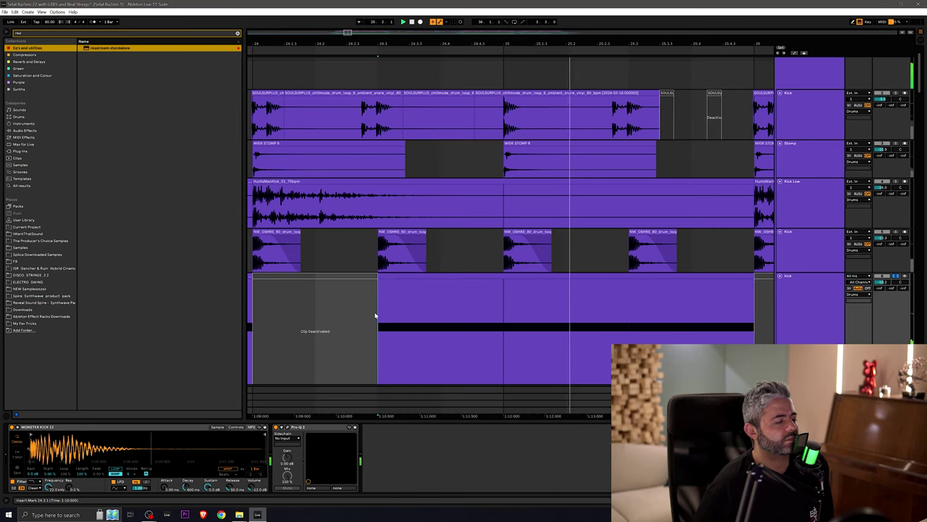
# Step: Solo the Low End Rumble track and play it from its second clip in bar 24
pyautogui.scroll(-2, 580, 339)
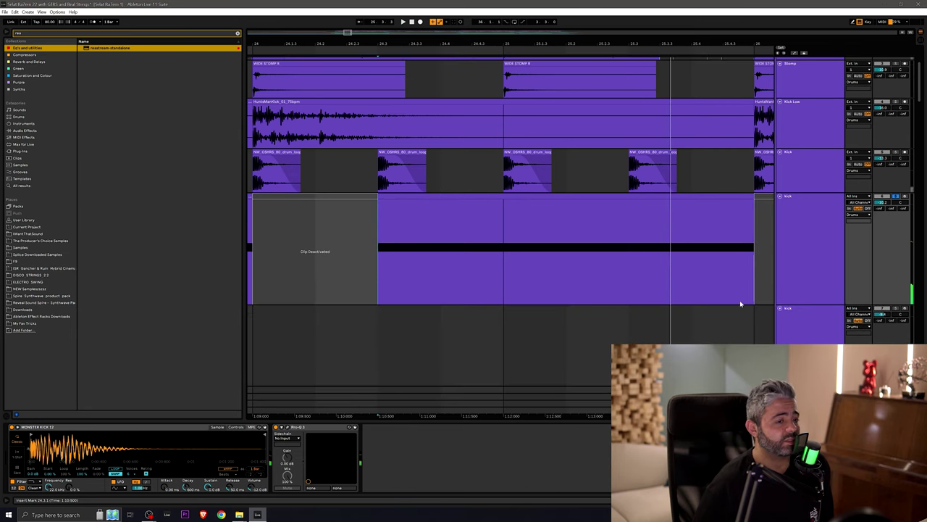
pyautogui.scroll(-1, 816, 290)
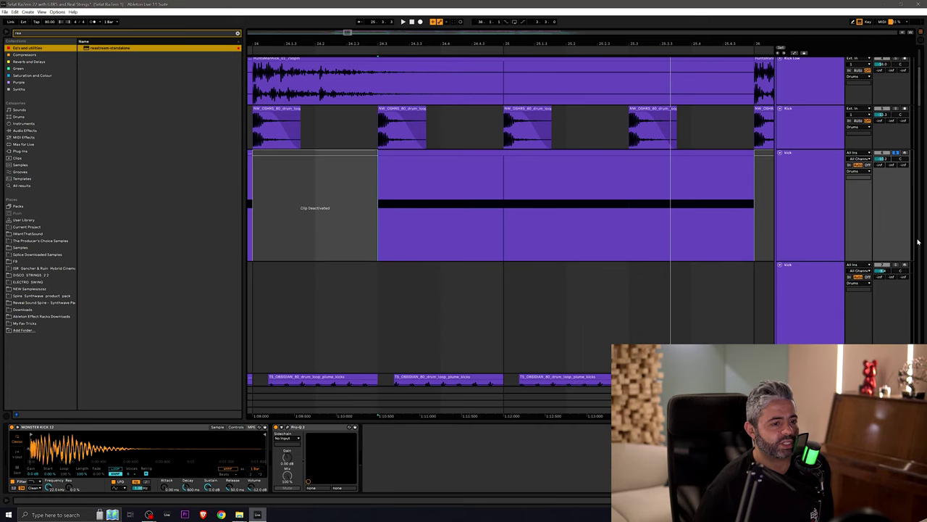
pyautogui.scroll(-2, 878, 282)
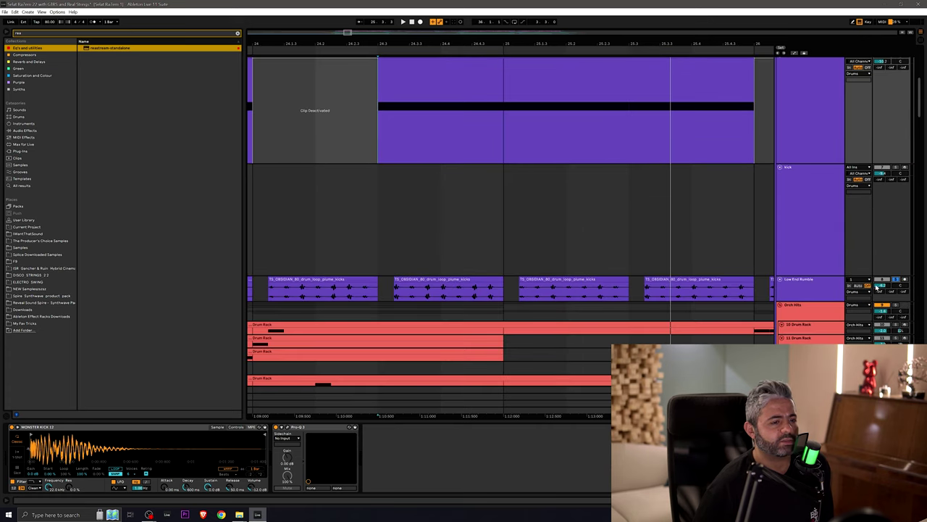
pyautogui.click(395, 292)
pyautogui.press('space')
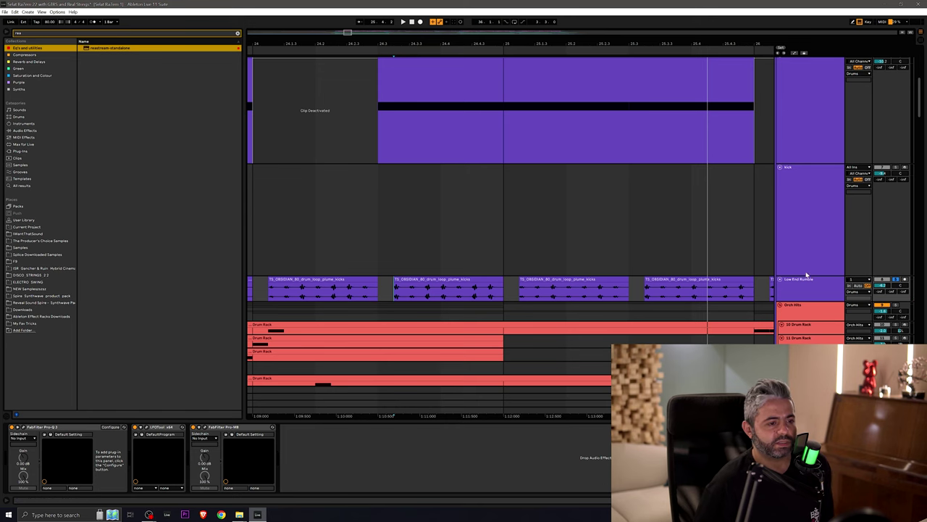
# Step: Reduce the height of the kick track above Low End Rumble and fold all tracks inside the Drums group
pyautogui.moveTo(810, 275); pyautogui.dragTo(809, 201)
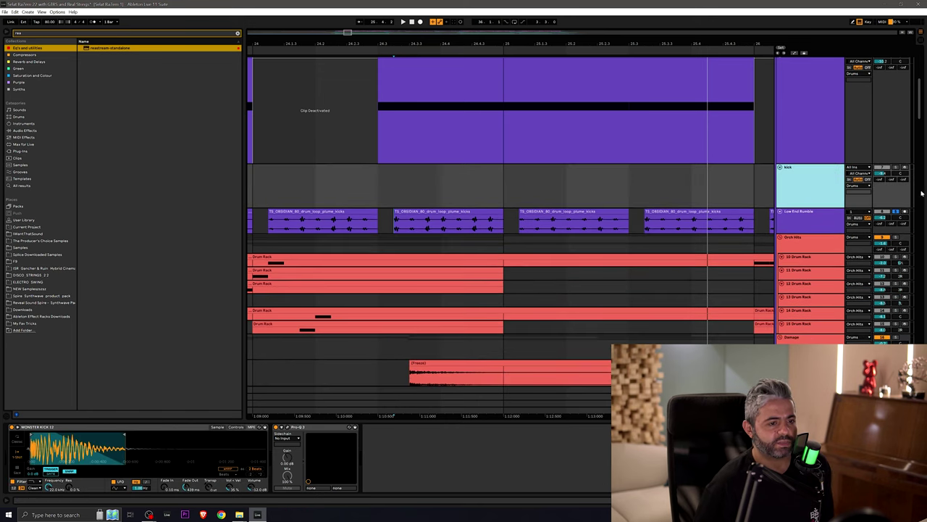
pyautogui.moveTo(922, 107); pyautogui.dragTo(919, 79)
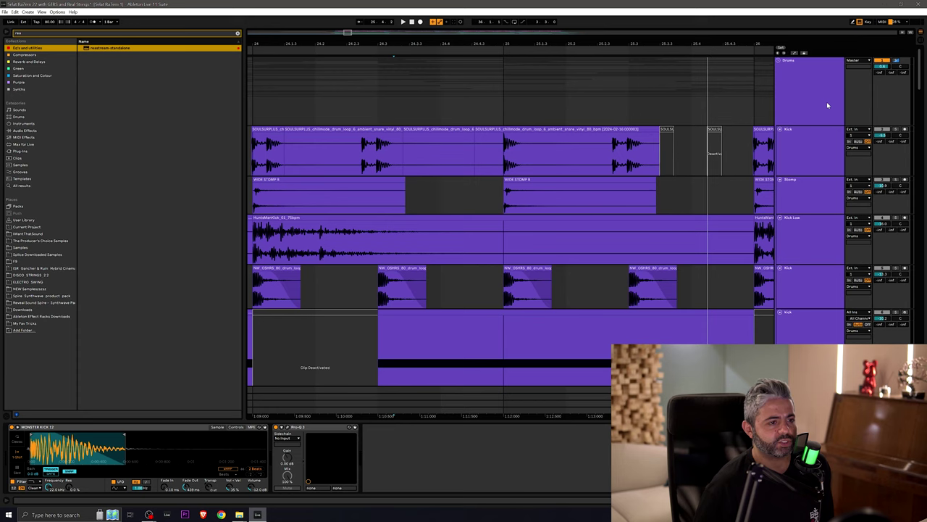
pyautogui.keyDown('alt'); pyautogui.click(780, 130); pyautogui.keyUp('alt')
# Step: Solo all kick layers together, from the first Kick to Low End Rumble, and play them from bar 26
pyautogui.click(896, 61)
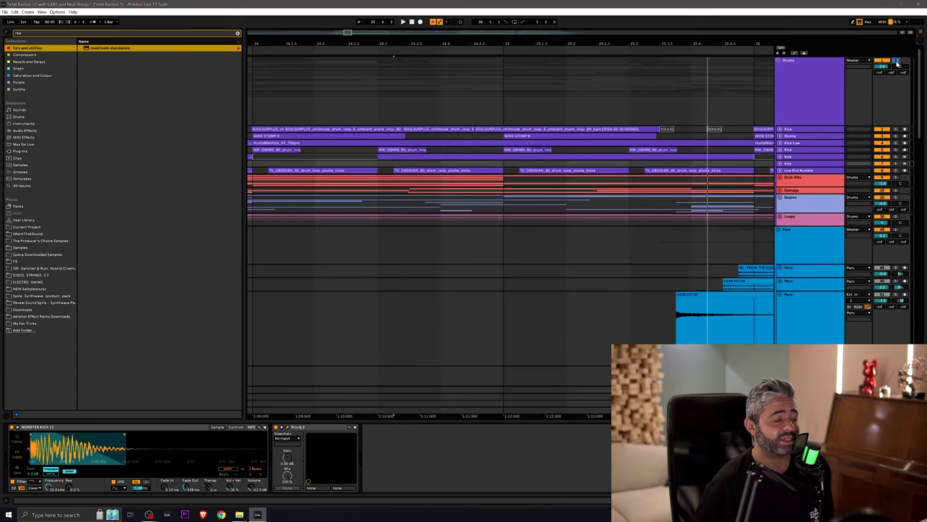
pyautogui.click(567, 135)
pyautogui.scroll(-5, 565, 134)
pyautogui.moveTo(566, 134); pyautogui.dragTo(536, 147)
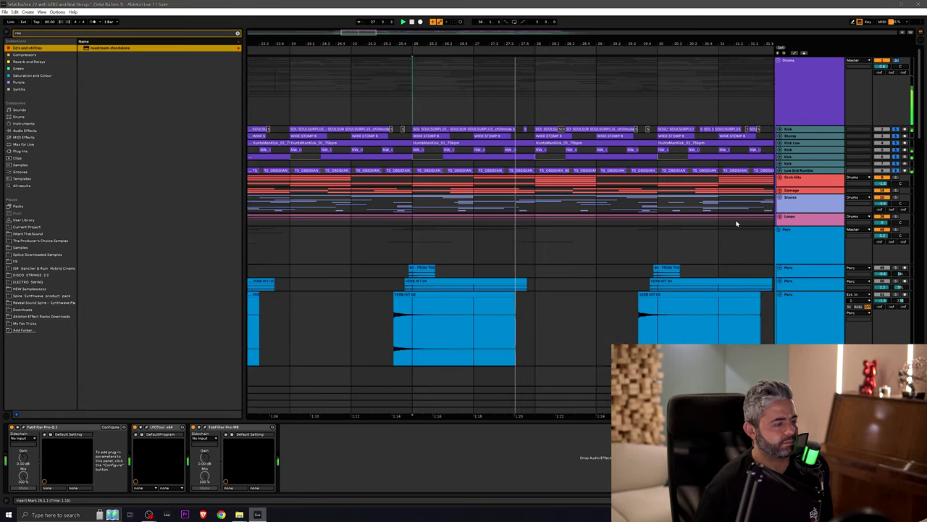
pyautogui.press('space')
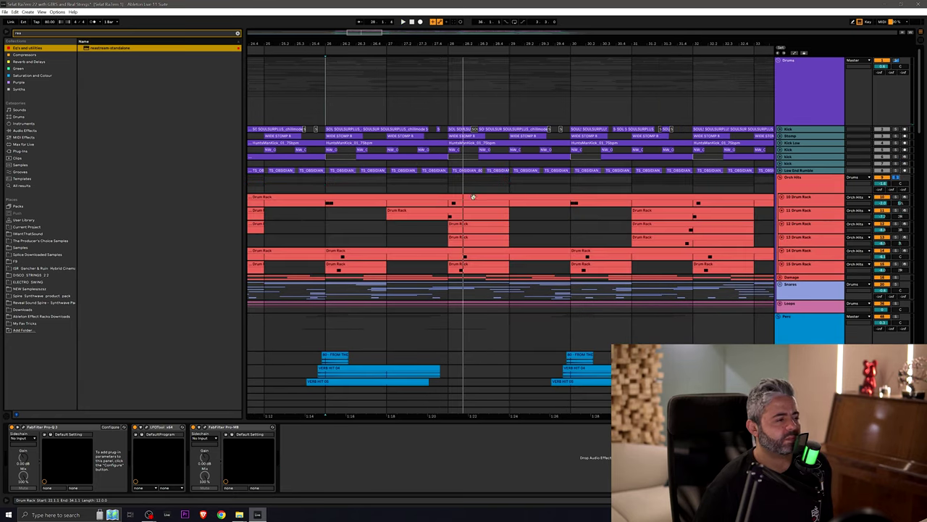
# Step: Solo the unfolded Orch Hits group and play it from bar 22
pyautogui.keyDown('shift'); pyautogui.click(434, 187); pyautogui.keyUp('shift')
pyautogui.press('-')
pyautogui.press('-')
pyautogui.press('-')
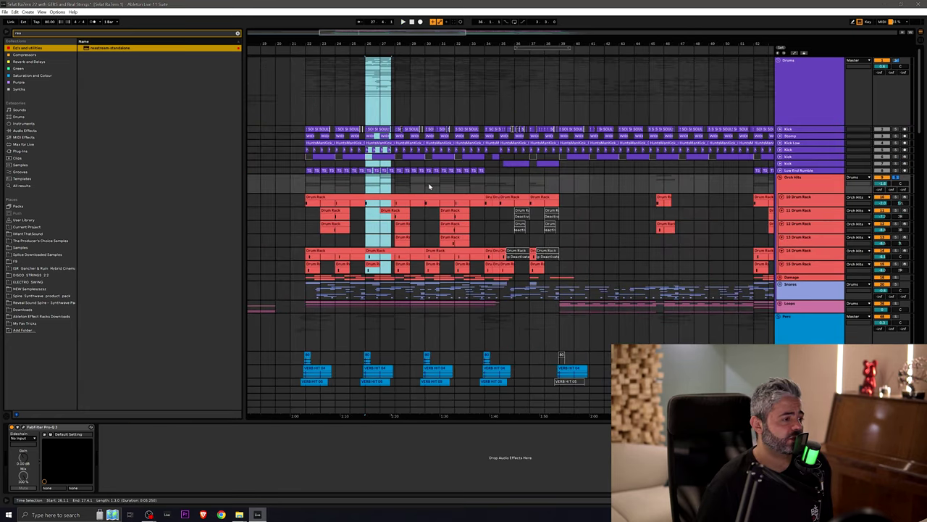
pyautogui.click(307, 187)
pyautogui.press('+')
pyautogui.press('+')
pyautogui.press('+')
pyautogui.moveTo(379, 202); pyautogui.dragTo(424, 206)
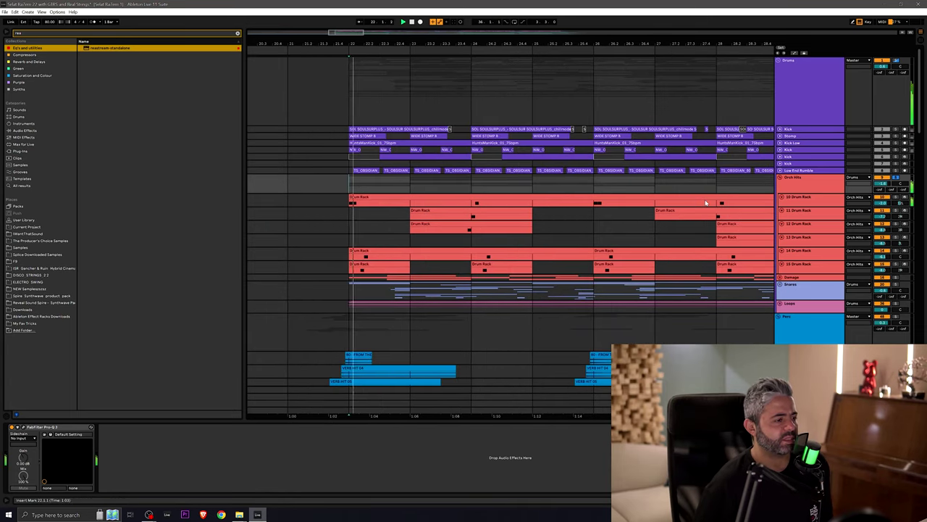
# Step: Unfold the Damage group and solo it together with Orch Hits while following the playback through the arrangement
pyautogui.click(780, 277)
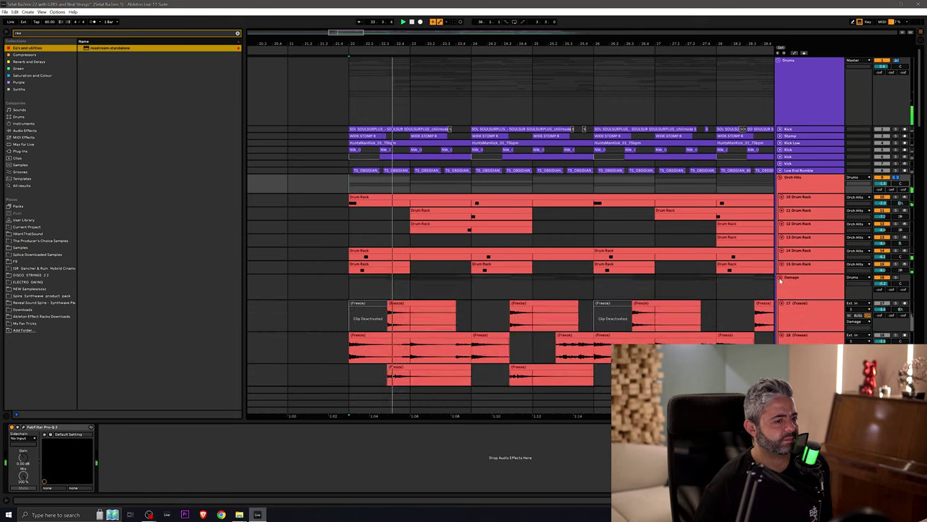
pyautogui.scroll(-2, 739, 295)
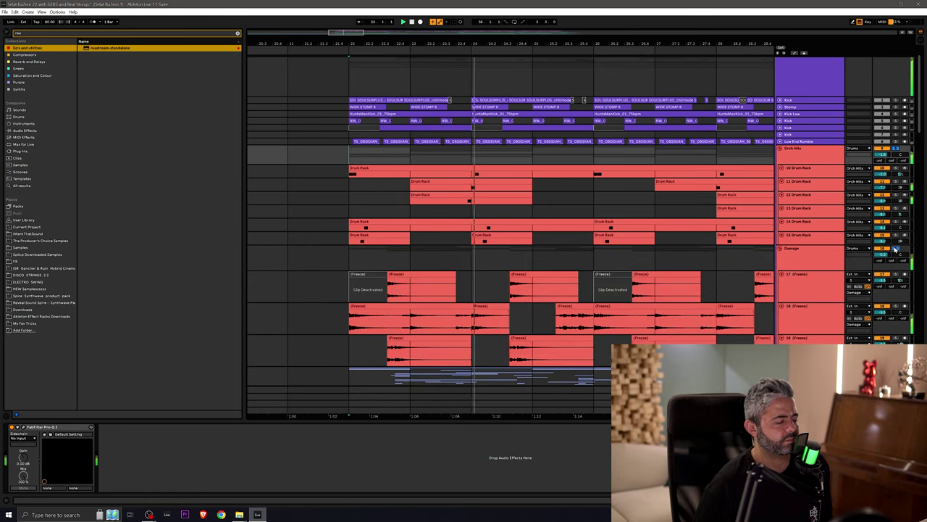
pyautogui.hscroll(1, 751, 273)
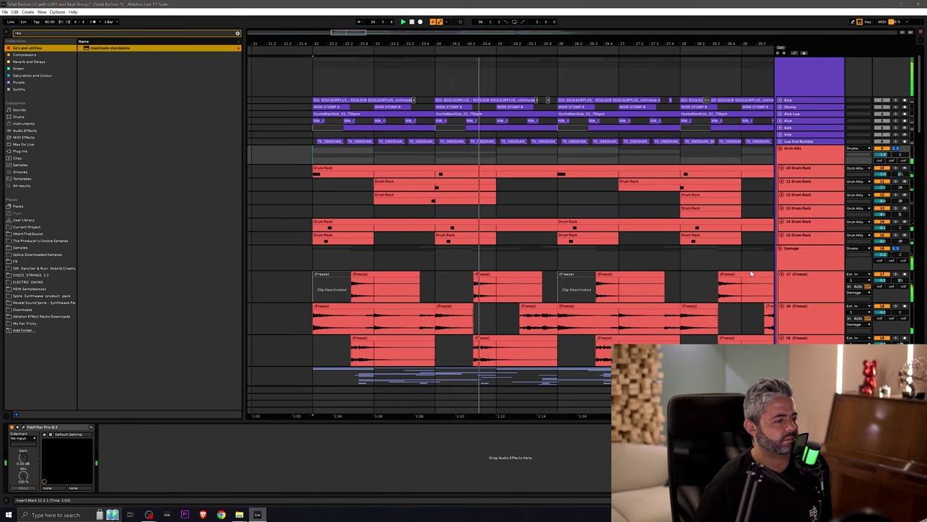
pyautogui.hscroll(1, 751, 274)
pyautogui.scroll(1, 855, 217)
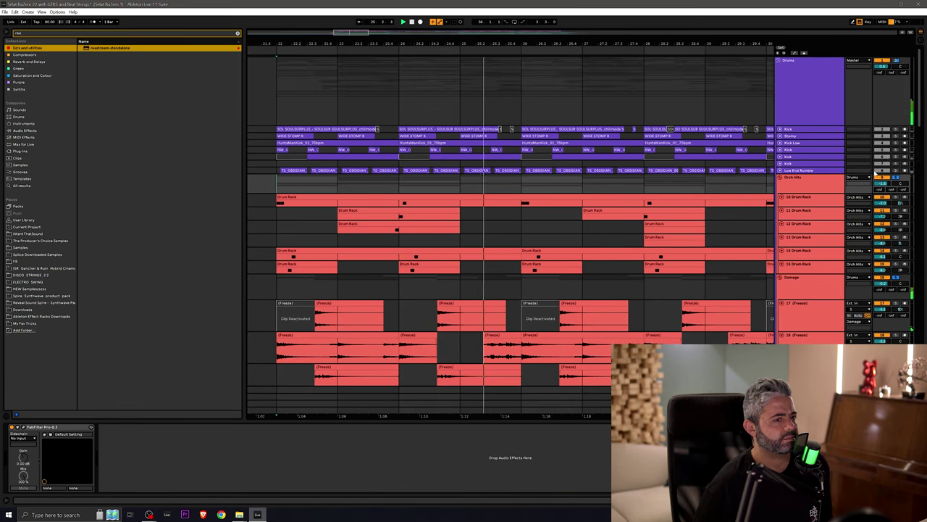
pyautogui.scroll(-1, 725, 238)
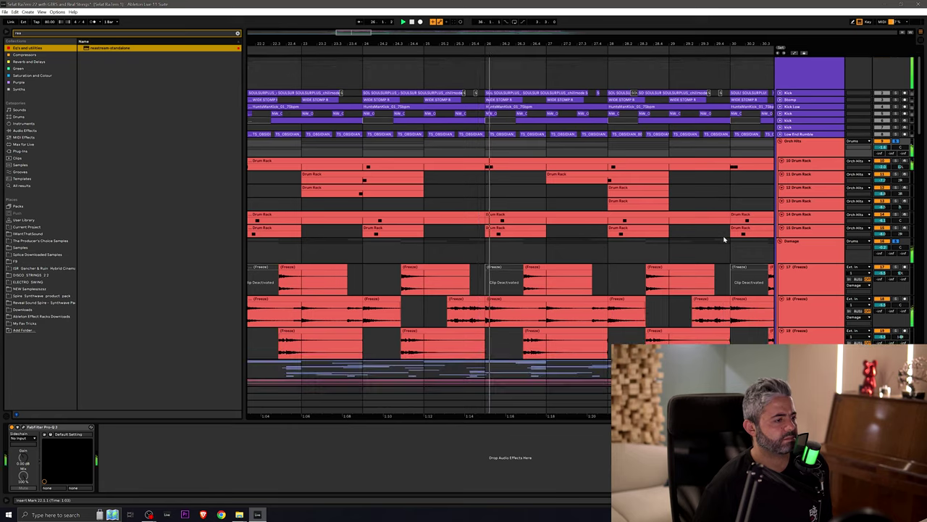
pyautogui.hscroll(2, 723, 238)
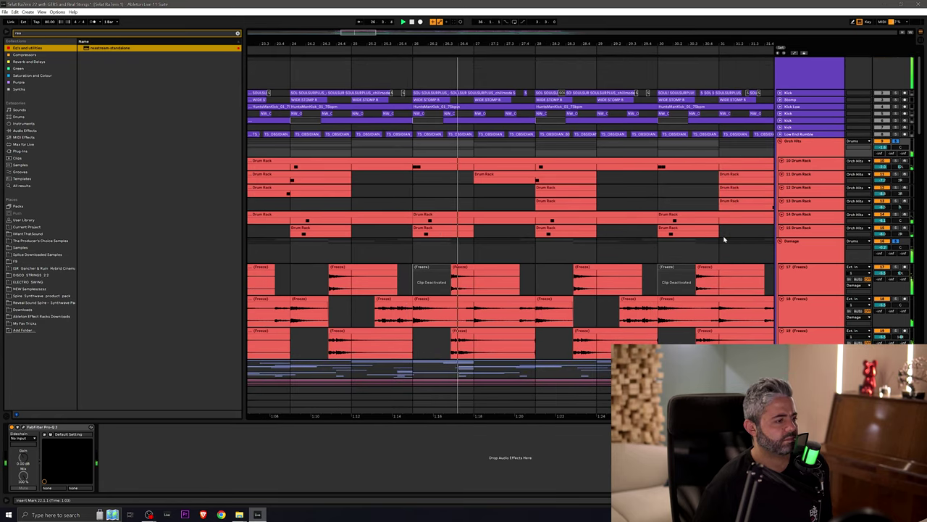
# Step: Unfold the Snares group, solo it and play it from bar 22
pyautogui.hscroll(3, 723, 239)
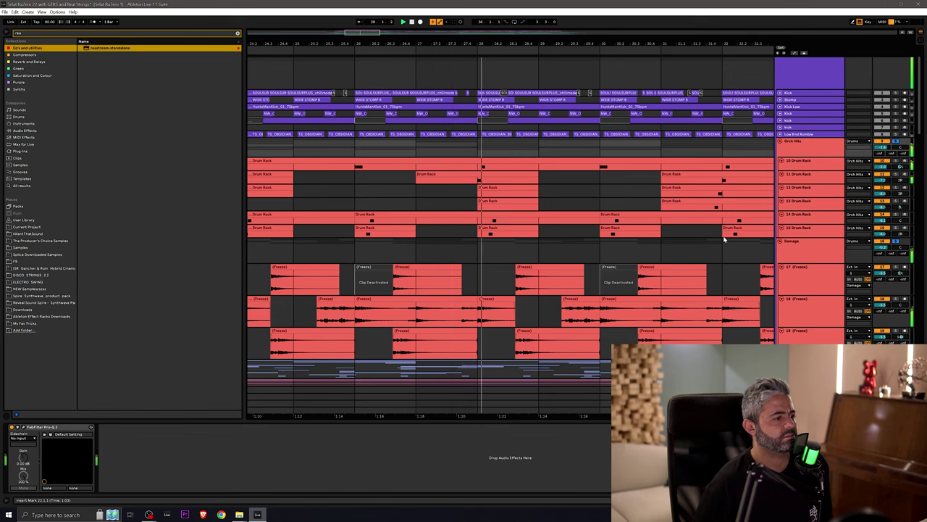
pyautogui.hscroll(2, 723, 239)
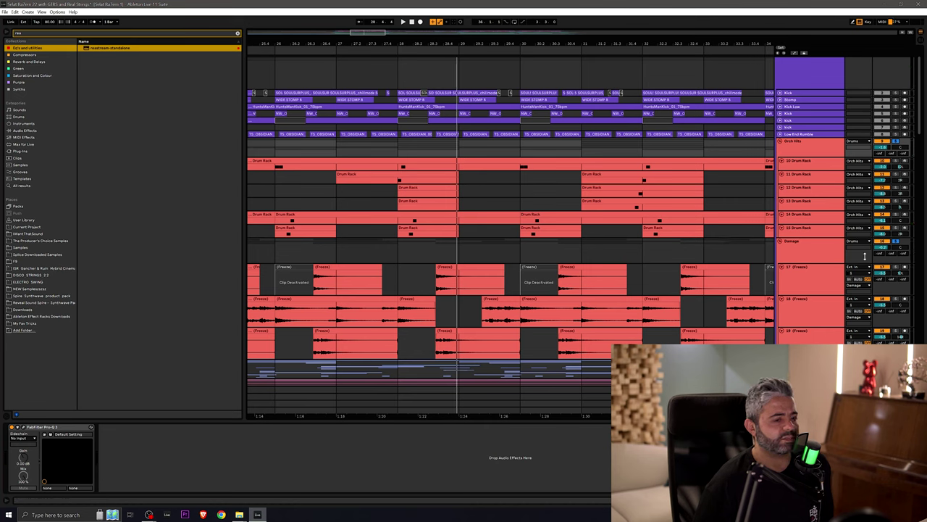
pyautogui.click(804, 367)
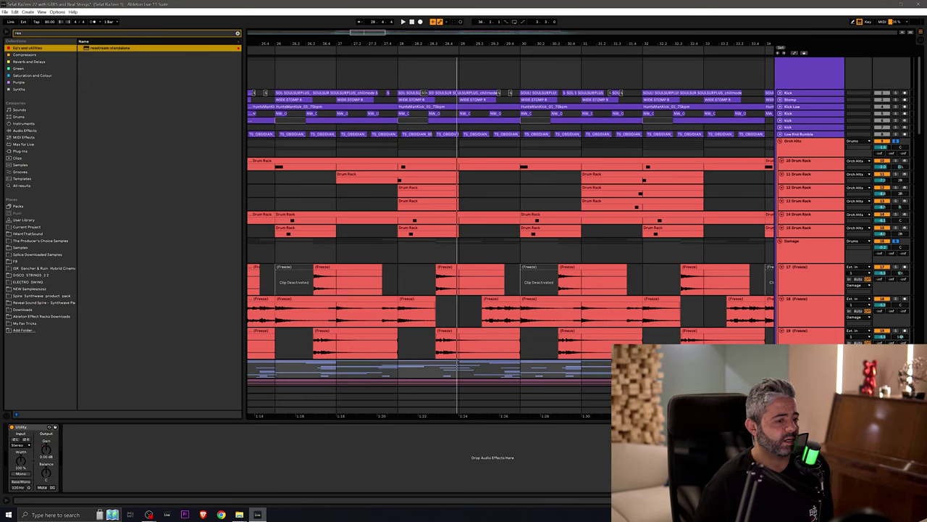
pyautogui.click(782, 362)
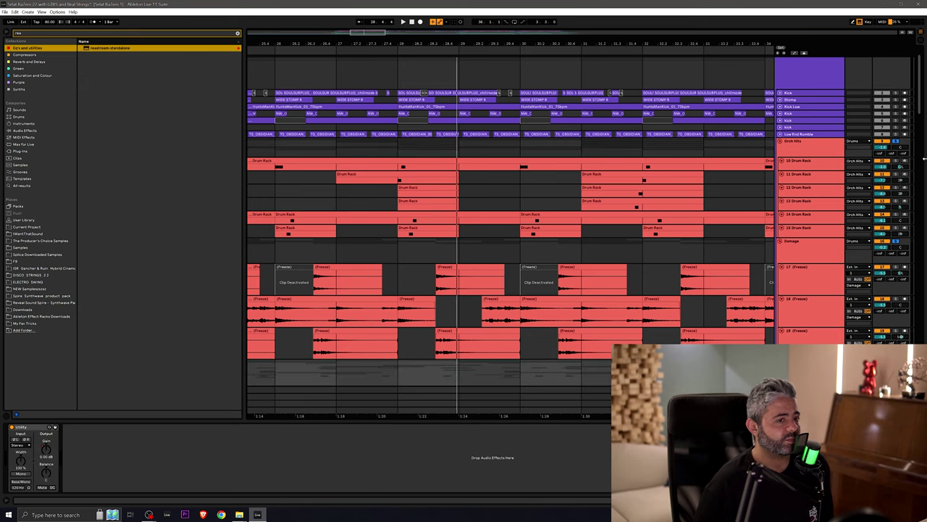
pyautogui.moveTo(921, 99); pyautogui.dragTo(923, 145)
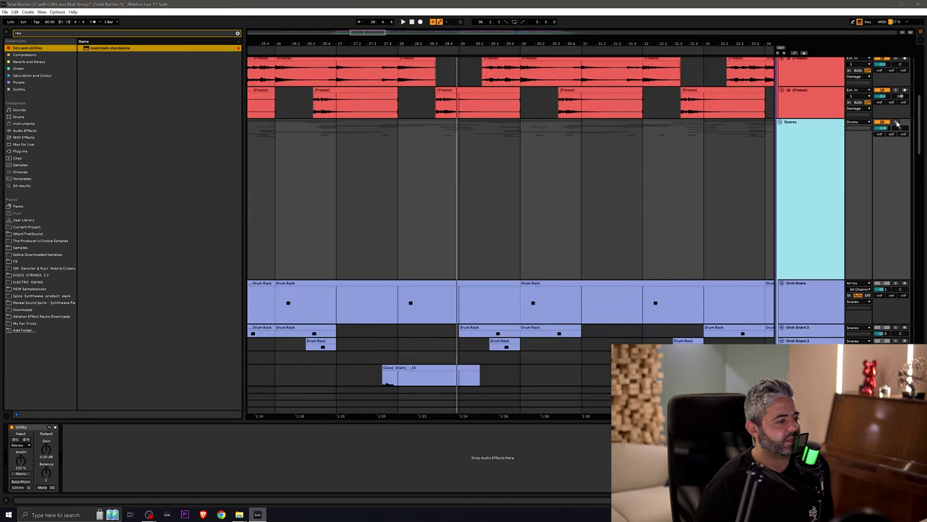
pyautogui.click(897, 123)
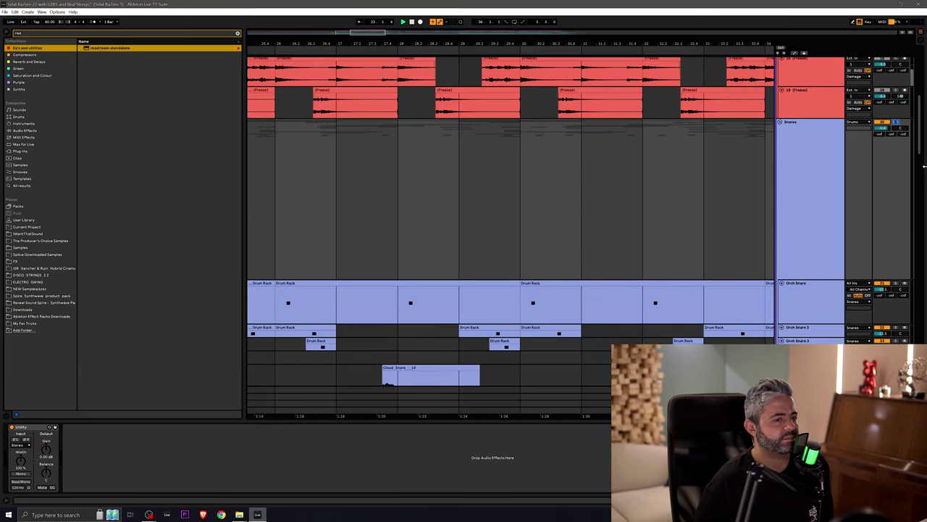
# Step: Listen to the soloed Snares group while examining its layers from Orch Snare down to the lowest Snare track
pyautogui.scroll(-5, 918, 167)
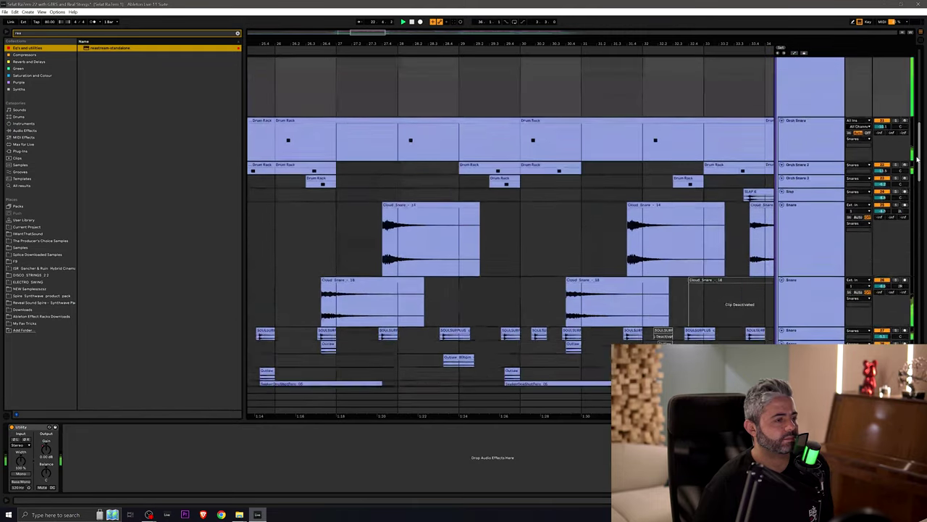
pyautogui.scroll(1, 917, 163)
pyautogui.press('-')
pyautogui.press('-')
pyautogui.press('-')
pyautogui.press('+')
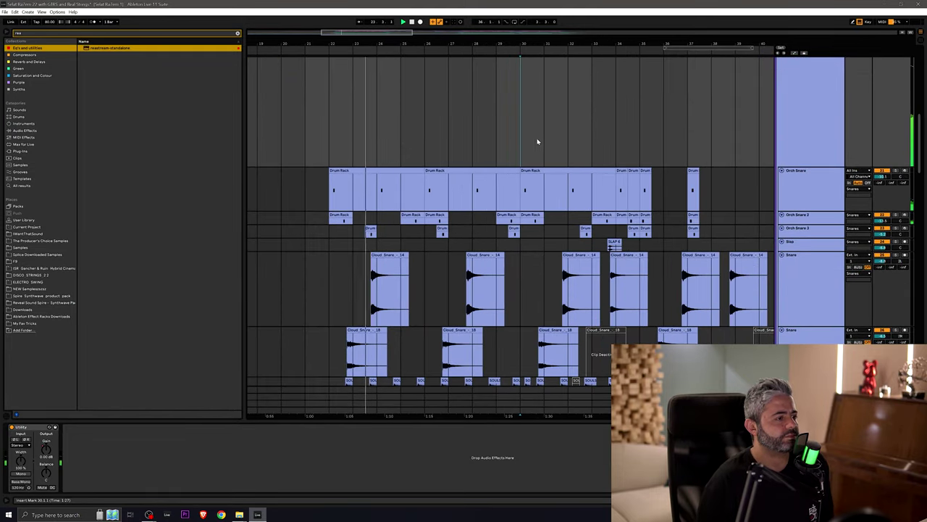
pyautogui.scroll(-1, 764, 248)
pyautogui.scroll(-2, 764, 247)
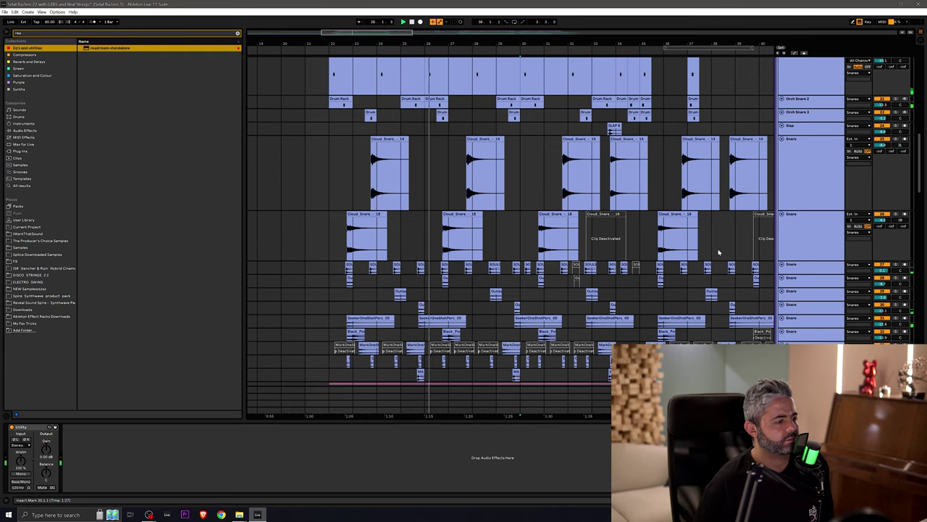
pyautogui.scroll(-1, 718, 252)
pyautogui.scroll(-1, 719, 253)
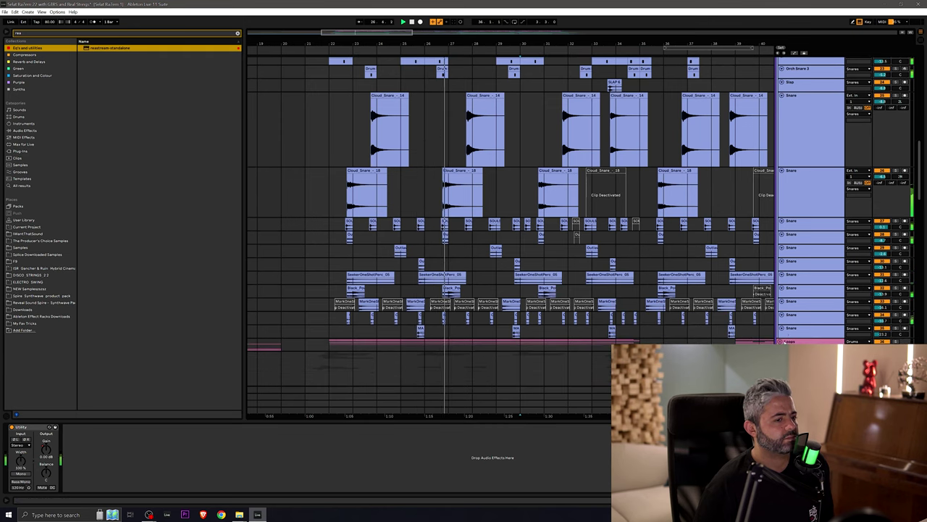
# Step: Solo the kick layers along with the Snares group and play them together from bar 30
pyautogui.scroll(4, 635, 282)
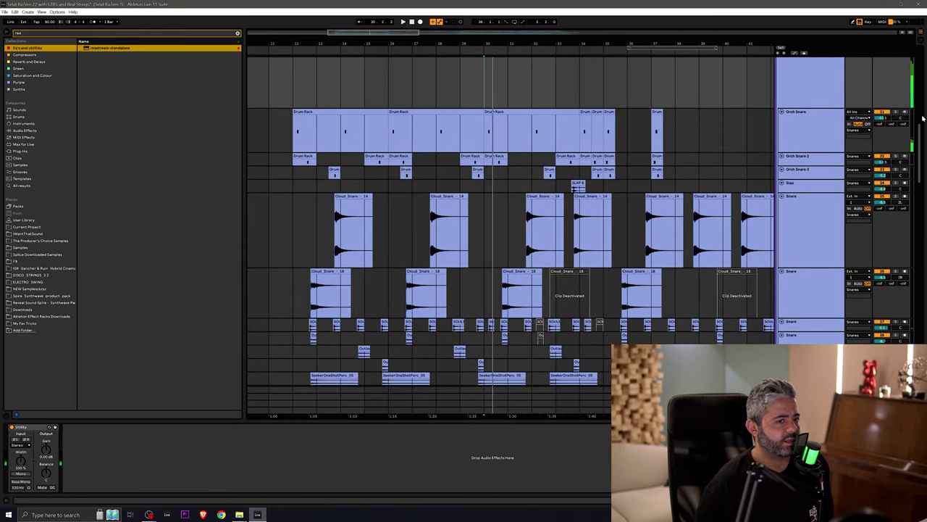
pyautogui.scroll(6, 891, 101)
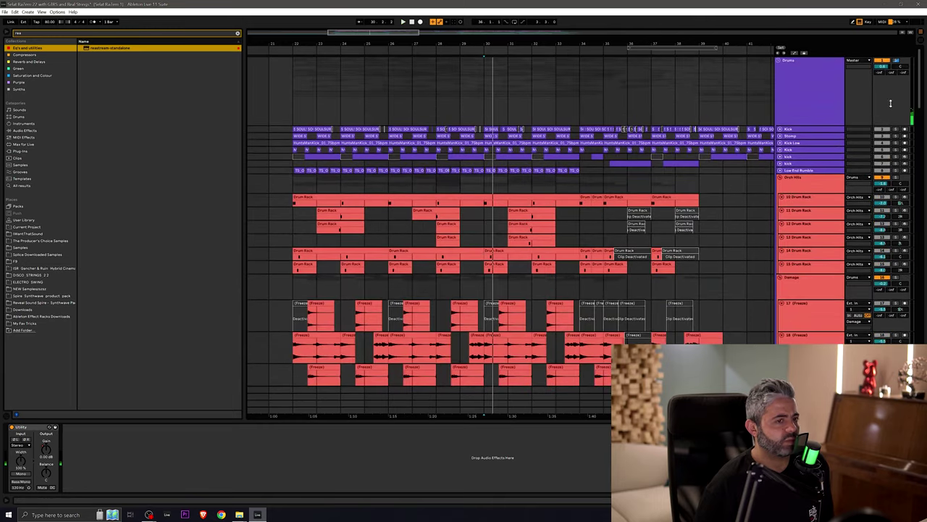
pyautogui.click(897, 143)
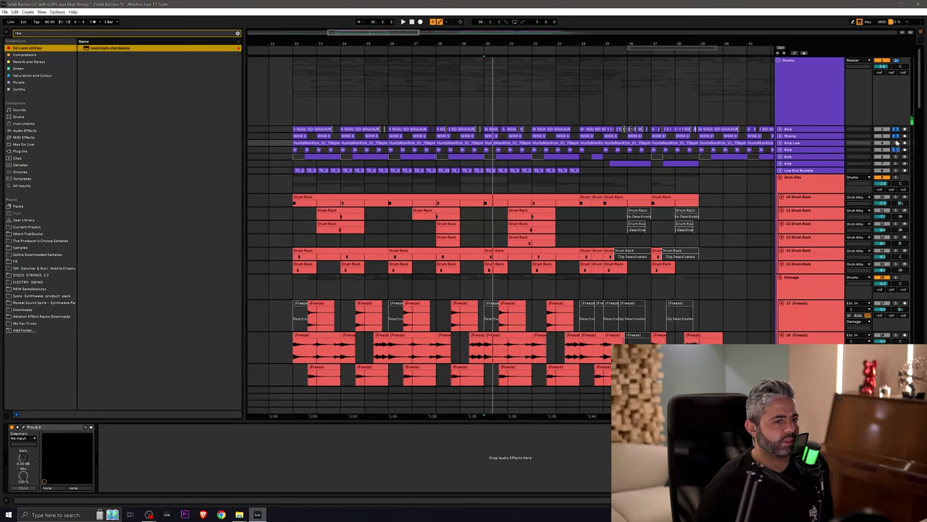
pyautogui.scroll(-6, 667, 257)
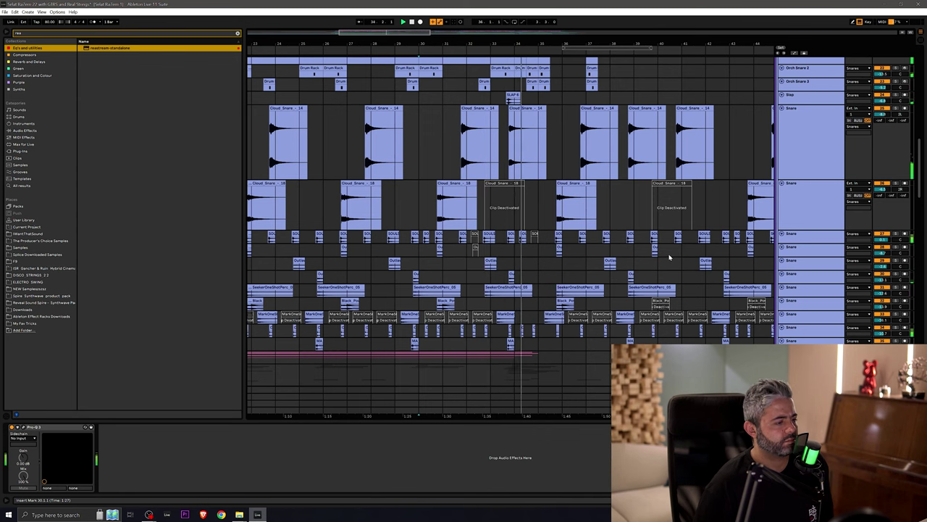
# Step: Clear the kick and snare solos and unfold the Loops group
pyautogui.moveTo(918, 161); pyautogui.dragTo(914, 65)
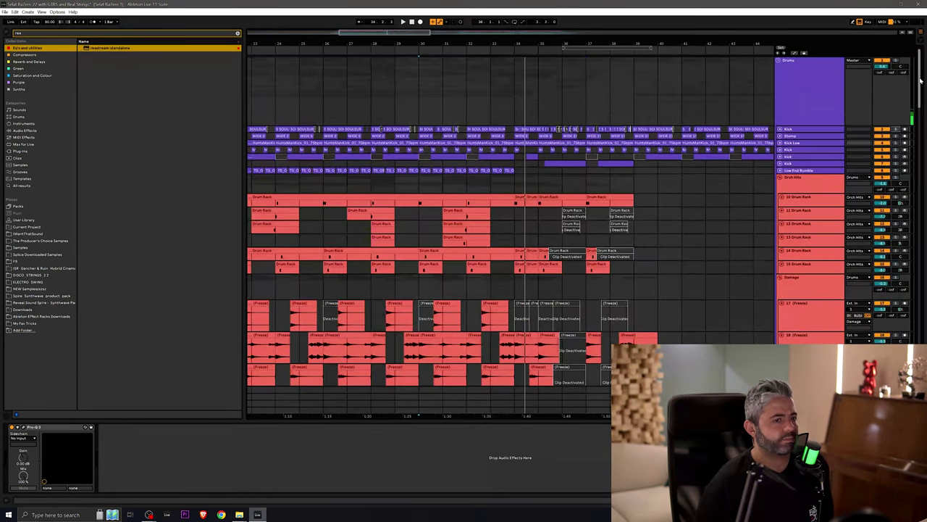
pyautogui.scroll(-10, 896, 129)
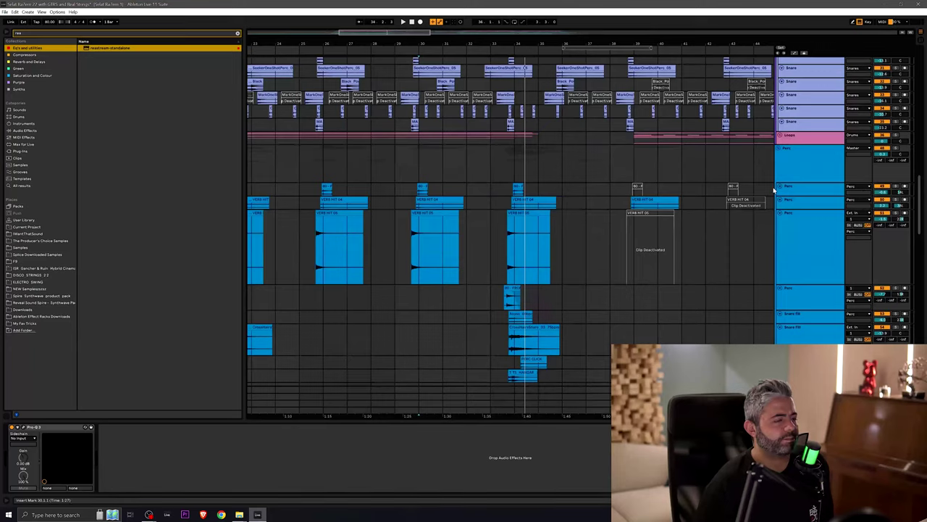
pyautogui.hscroll(-4, 637, 192)
pyautogui.click(780, 135)
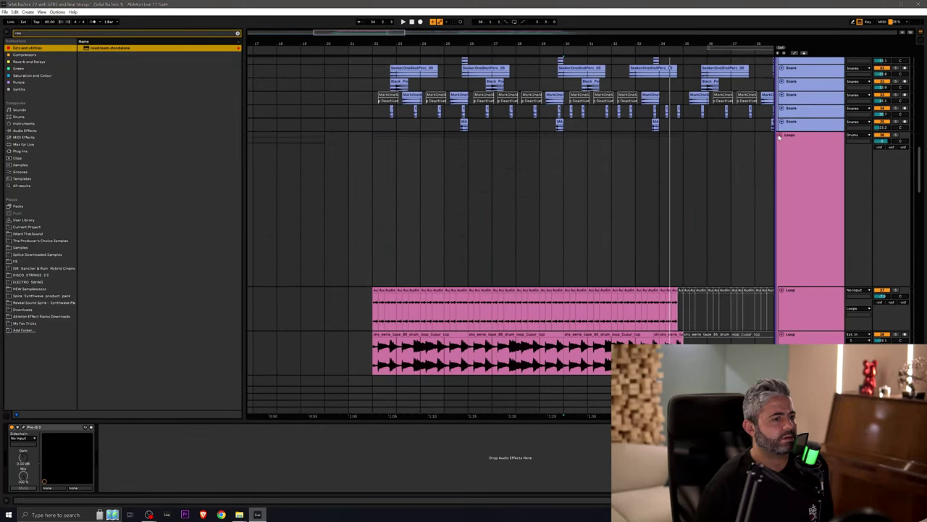
# Step: Solo the Loops group and play it from bar 22, following its loop tracks through the arrangement
pyautogui.scroll(-3, 395, 271)
pyautogui.click(369, 201)
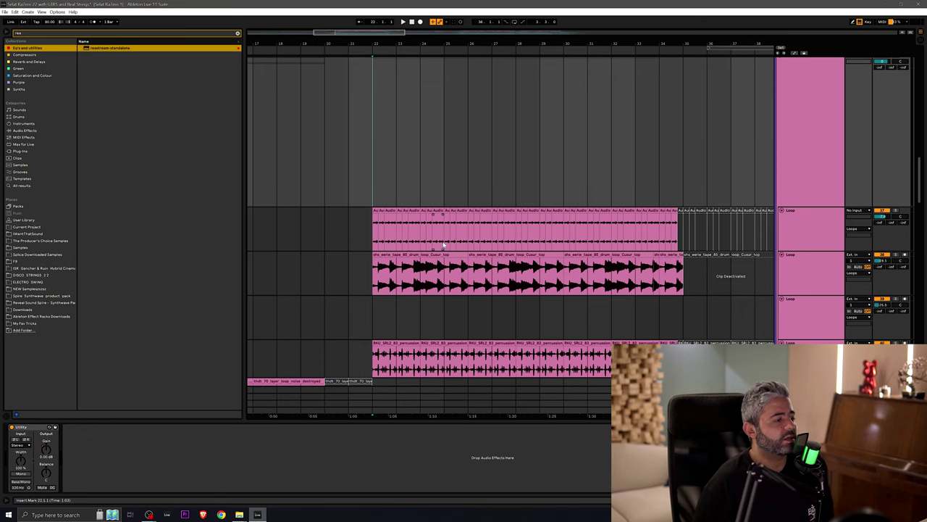
pyautogui.hscroll(5, 427, 210)
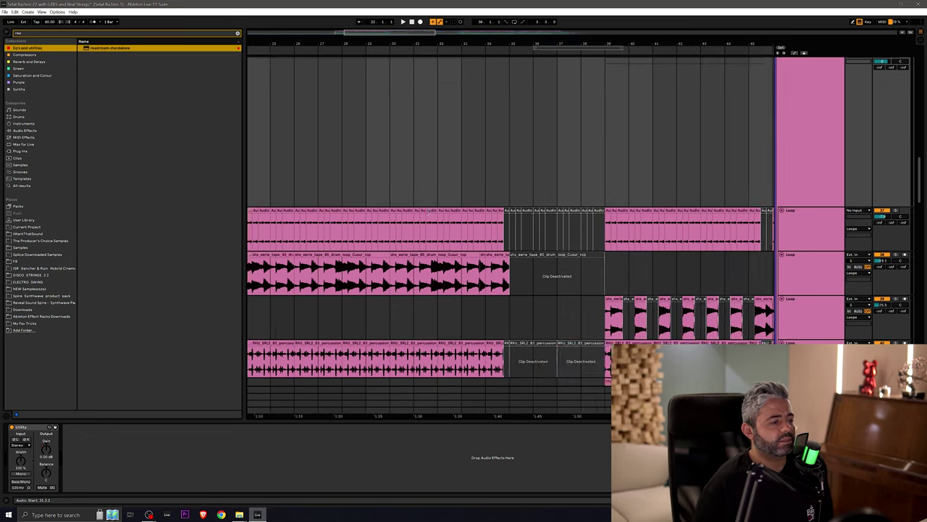
pyautogui.hscroll(-3, 447, 219)
pyautogui.scroll(1, 447, 220)
pyautogui.click(895, 84)
pyautogui.press('space')
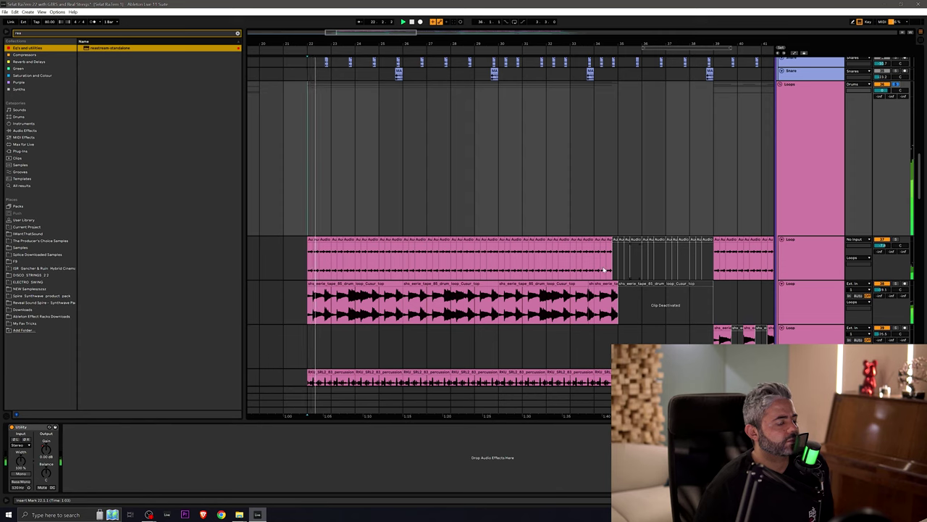
pyautogui.scroll(-2, 529, 276)
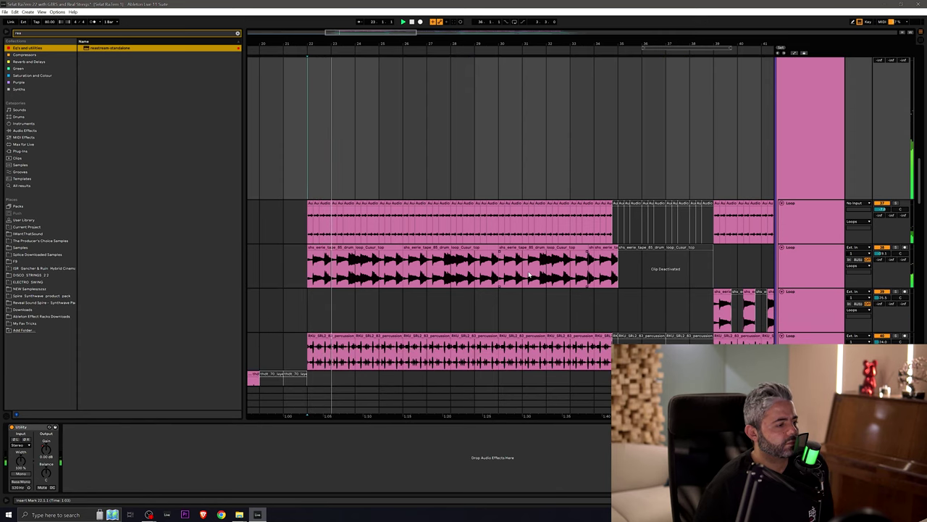
pyautogui.scroll(-1, 529, 275)
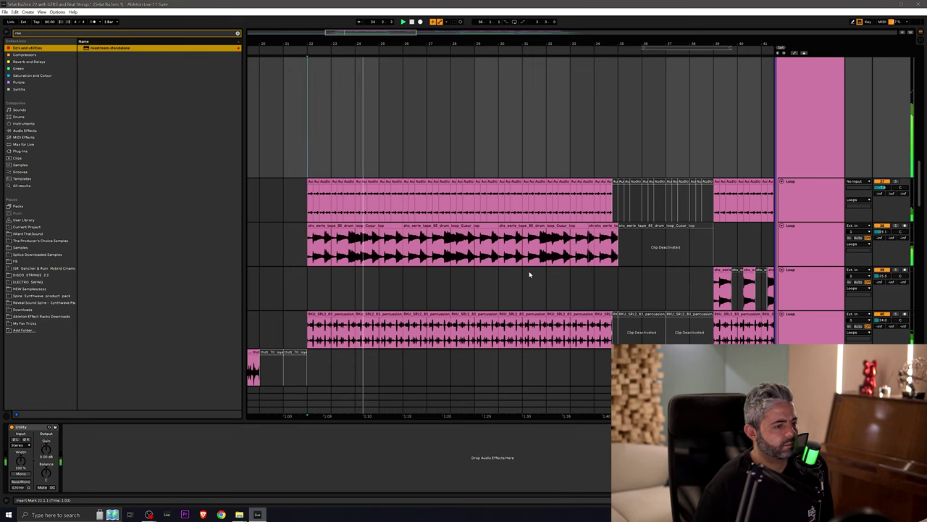
pyautogui.hscroll(3, 529, 273)
pyautogui.hscroll(1, 530, 273)
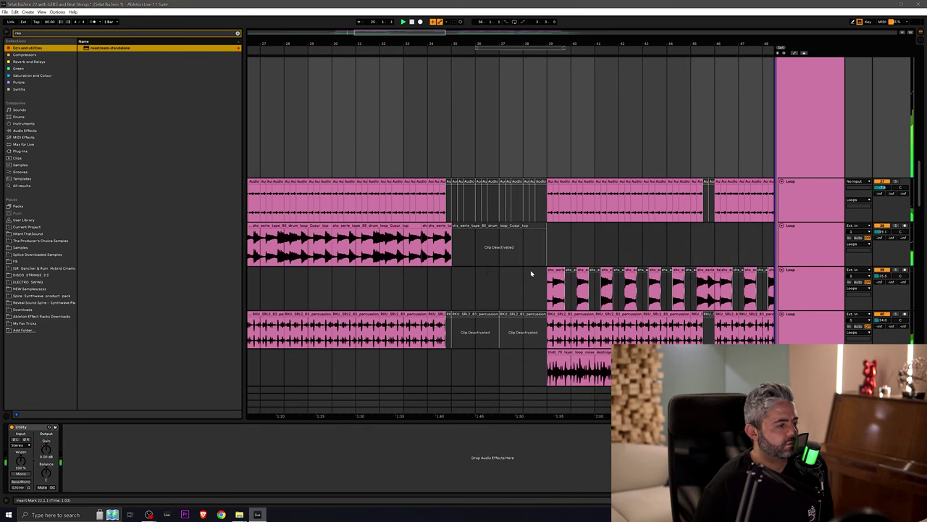
# Step: Play the soloed loops from bar 39 and review the loop layers in that section
pyautogui.click(548, 196)
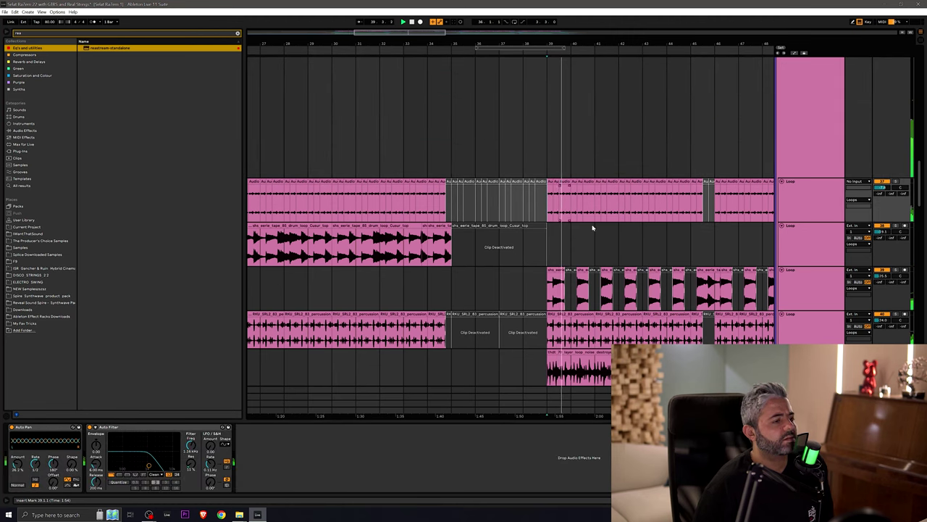
pyautogui.hscroll(4, 598, 231)
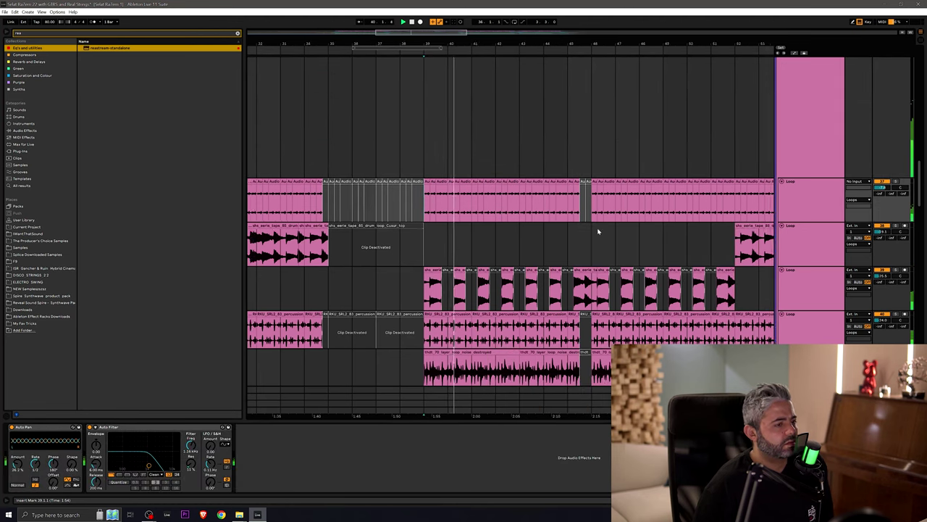
pyautogui.hscroll(2, 598, 231)
pyautogui.scroll(-3, 598, 231)
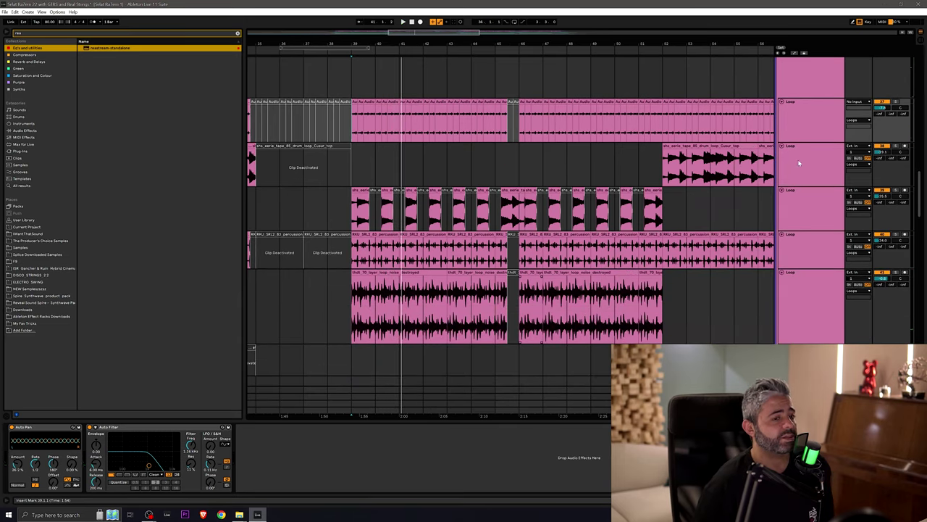
# Step: Examine the Loop and Hats Loop tracks in the section around bar 52
pyautogui.scroll(3, 754, 227)
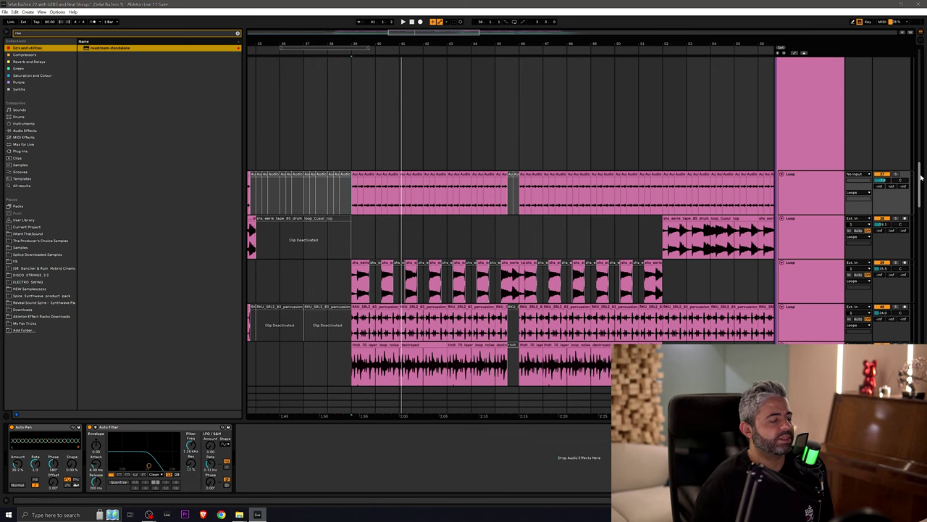
pyautogui.scroll(-5, 917, 185)
pyautogui.hscroll(10, 642, 265)
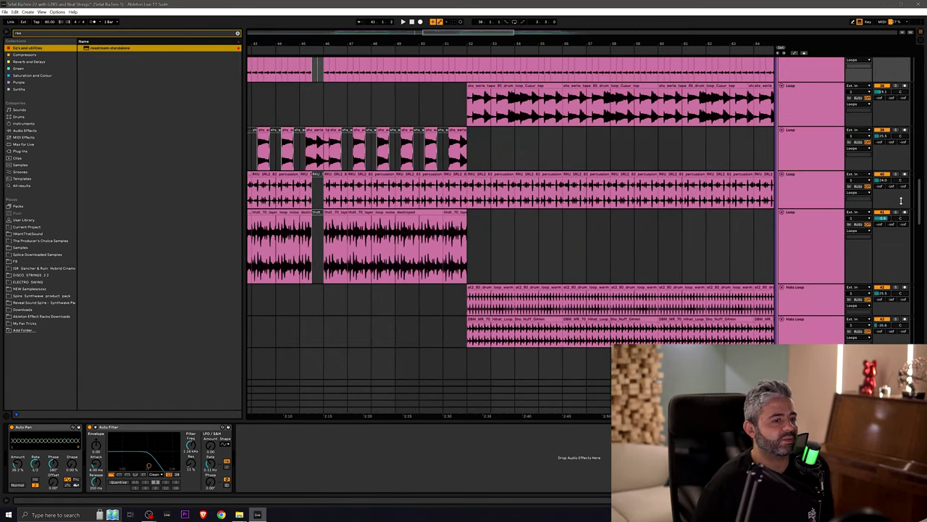
pyautogui.scroll(4, 922, 179)
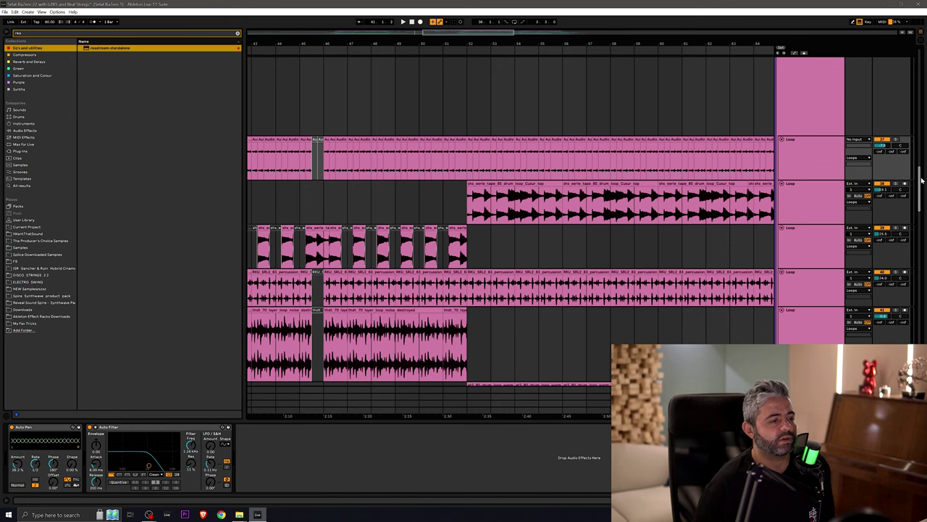
pyautogui.scroll(5, 921, 180)
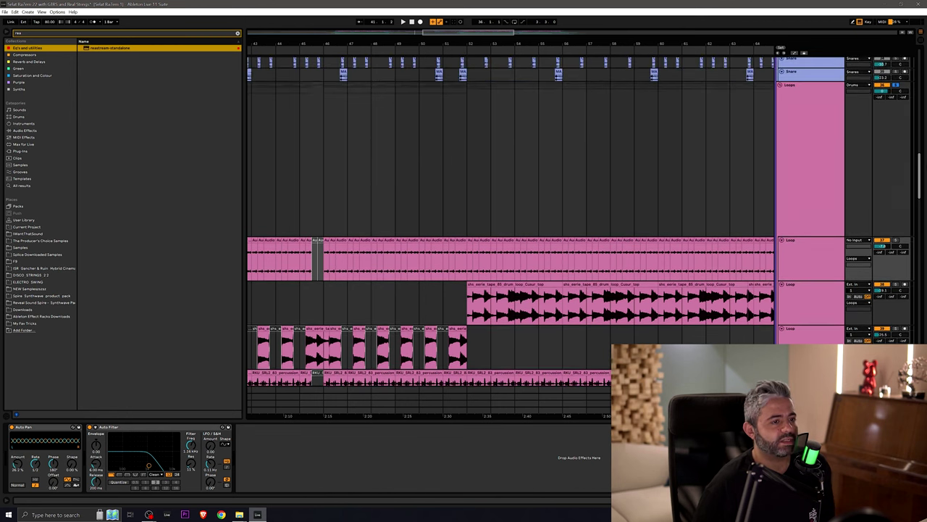
# Step: Solo the Perc group instead of Loops and play its hits and snare fills from bar 63
pyautogui.scroll(-12, 905, 181)
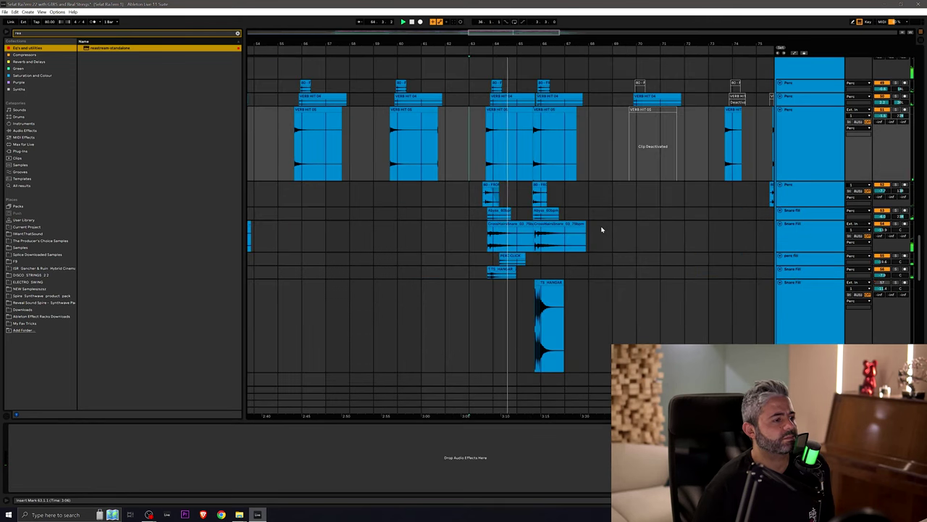
pyautogui.hscroll(1, 601, 229)
pyautogui.hscroll(1, 601, 229)
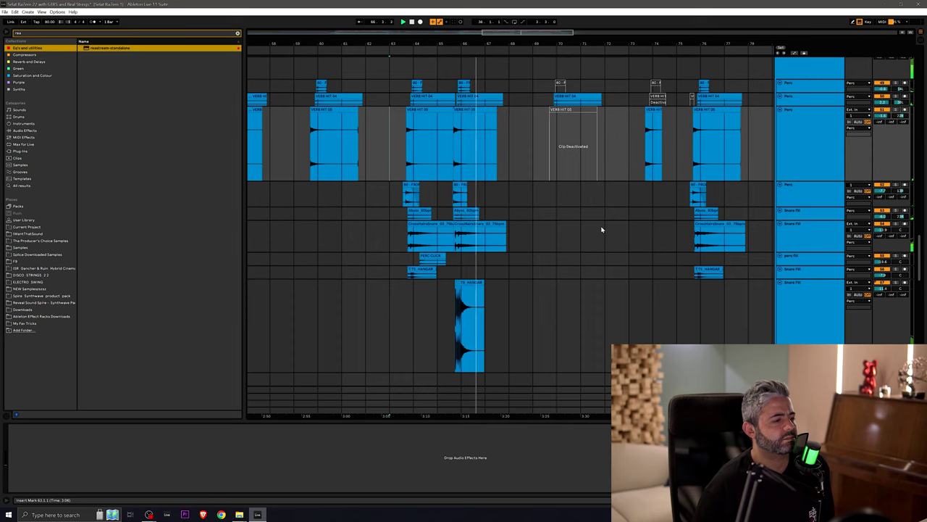
pyautogui.scroll(-1, 601, 230)
pyautogui.scroll(1, 780, 182)
# Step: Fold all tracks inside the Perc group and solo the Swells And Cymbals group together with it during playback
pyautogui.keyDown('alt'); pyautogui.click(780, 181); pyautogui.keyUp('alt')
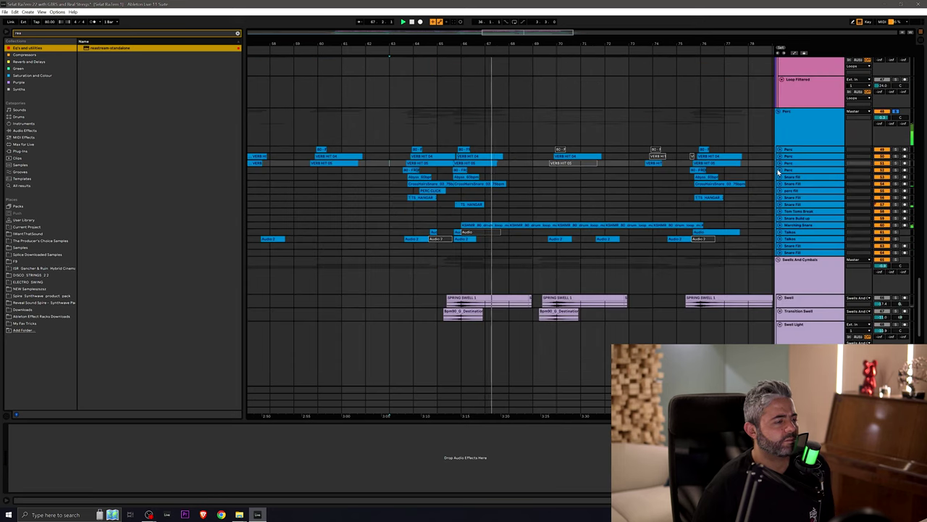
pyautogui.hscroll(1, 668, 216)
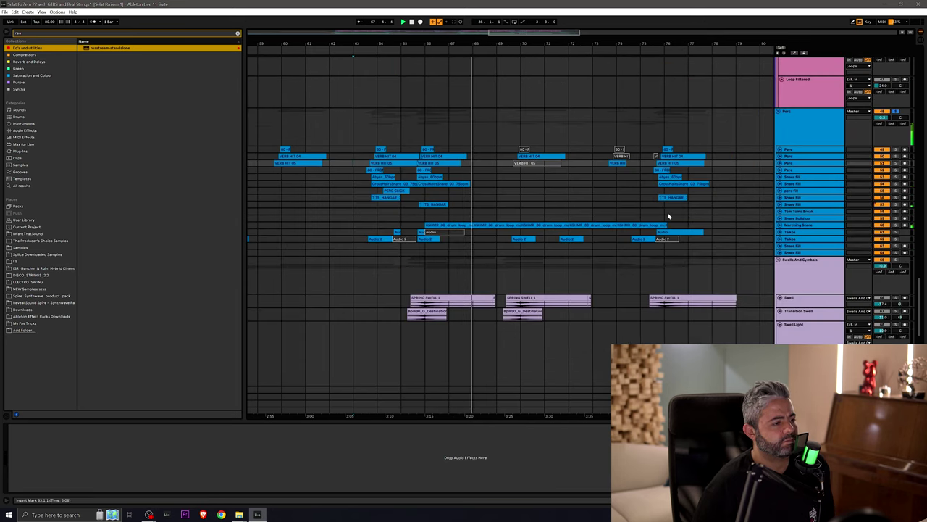
pyautogui.hscroll(1, 669, 216)
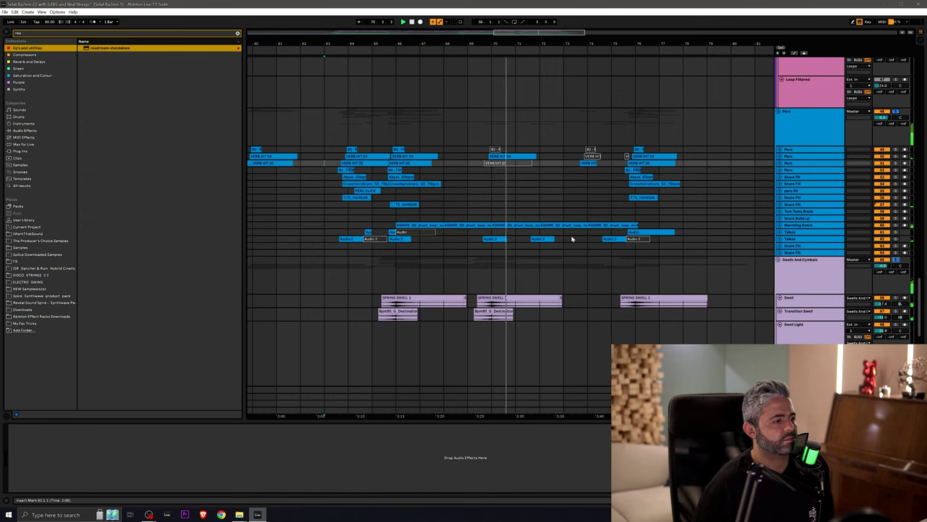
# Step: Solo the Swells And Cymbals group on its own and play it from bar 66
pyautogui.scroll(-6, 923, 323)
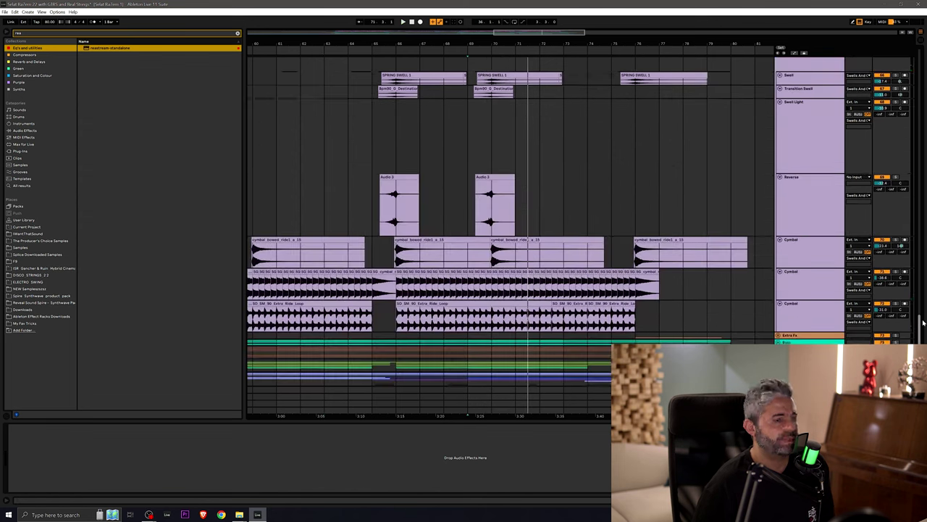
pyautogui.scroll(2, 923, 324)
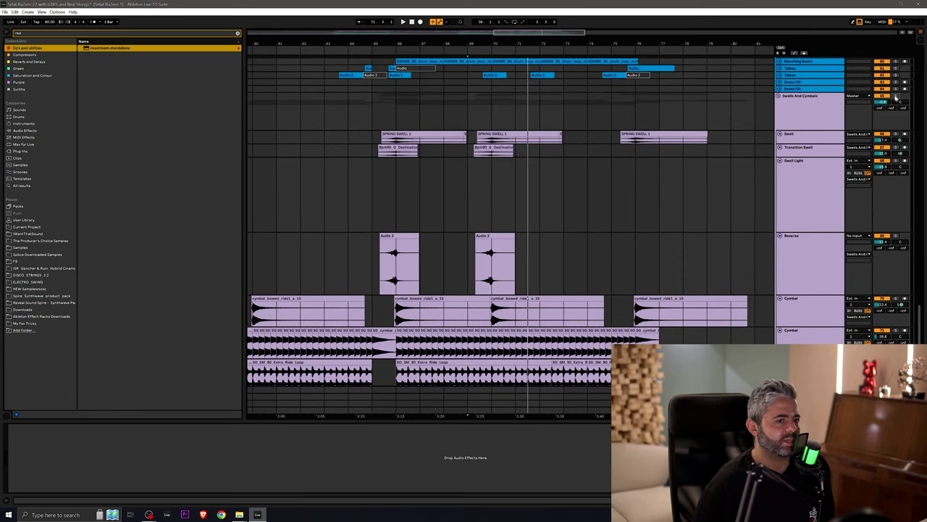
pyautogui.click(394, 119)
pyautogui.press('space')
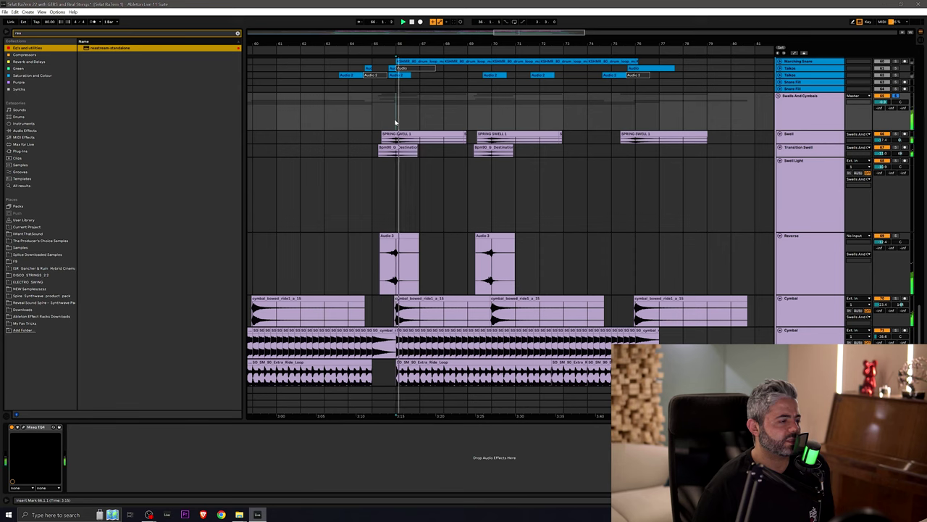
pyautogui.scroll(-1, 567, 212)
pyautogui.scroll(-1, 566, 212)
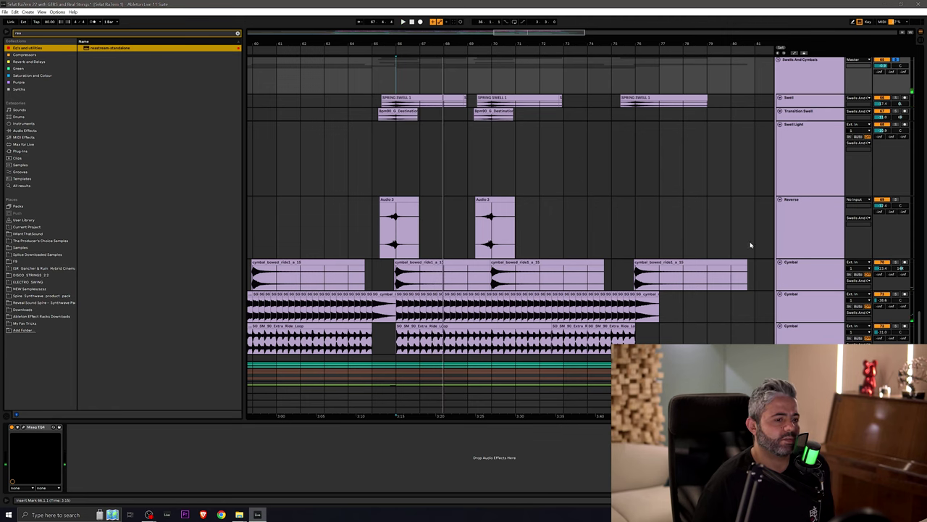
pyautogui.scroll(2, 784, 232)
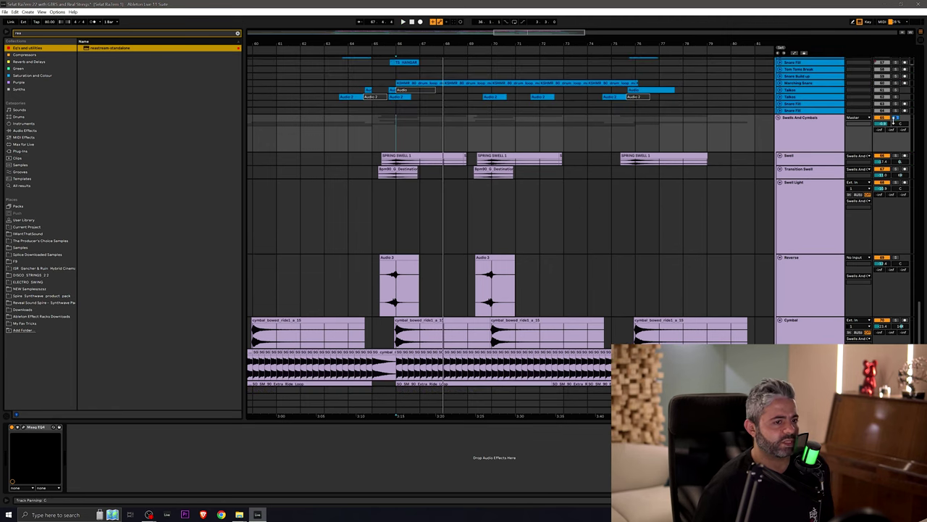
# Step: Fold all the group tracks and unfold the Extra Fx group
pyautogui.keyDown('alt'); pyautogui.click(779, 117); pyautogui.keyUp('alt')
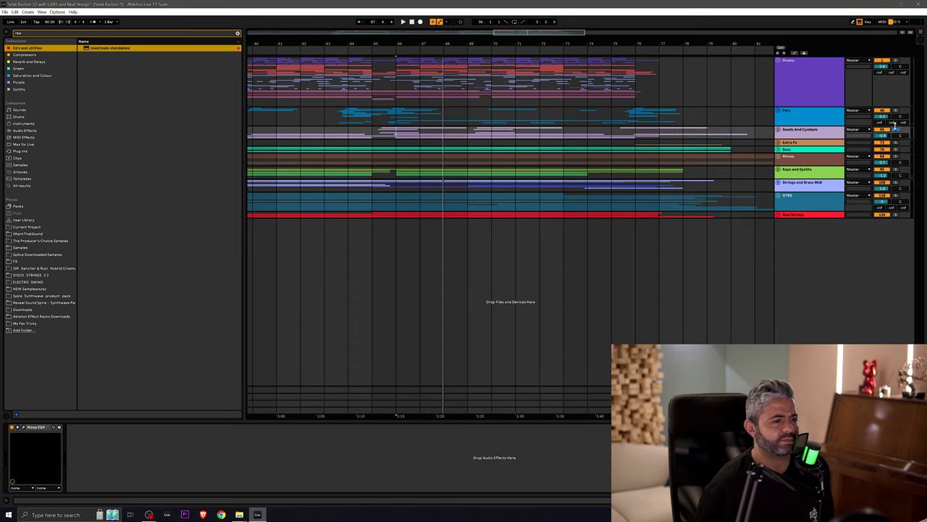
pyautogui.click(781, 144)
pyautogui.click(779, 143)
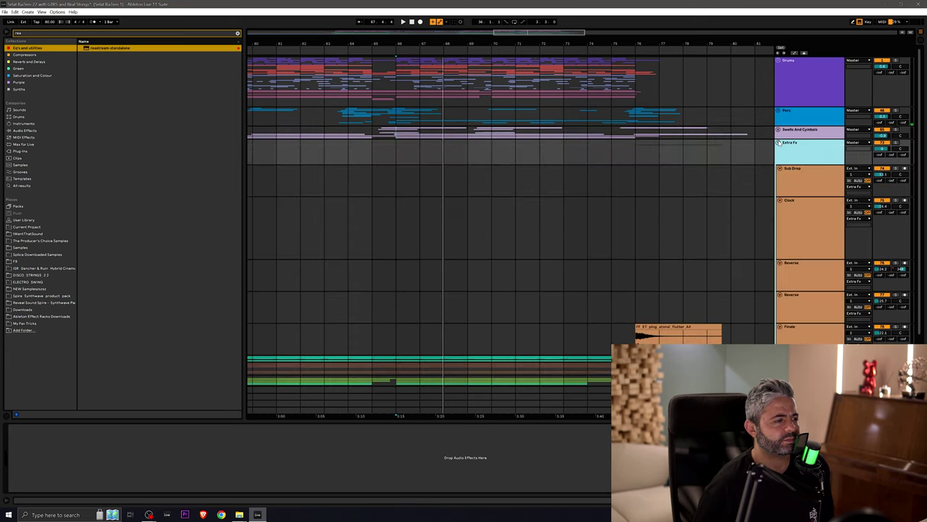
# Step: Play the soloed Extra Fx group from bar 20 to hear its sub drop, clock and reverse clips
pyautogui.click(571, 235)
pyautogui.press('-')
pyautogui.press('-')
pyautogui.press('-')
pyautogui.press('-')
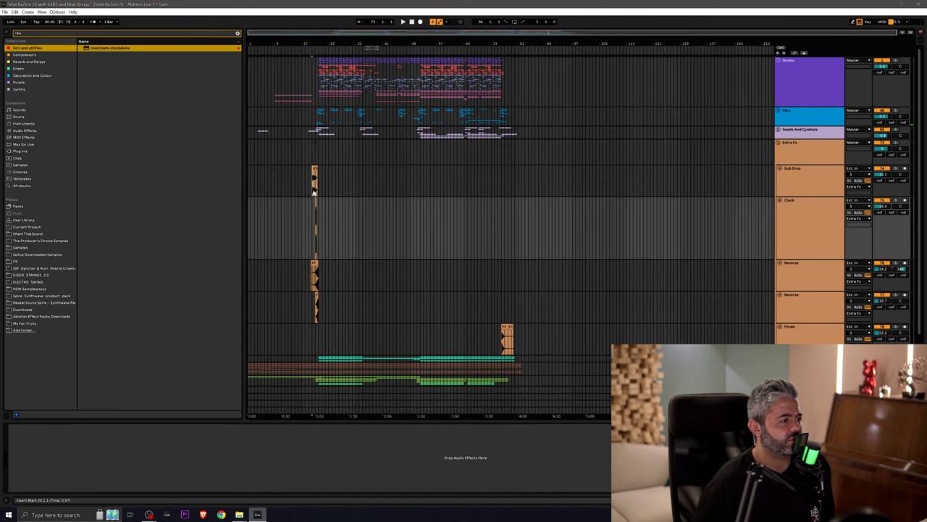
pyautogui.click(313, 192)
pyautogui.press('+')
pyautogui.press('+')
pyautogui.press('+')
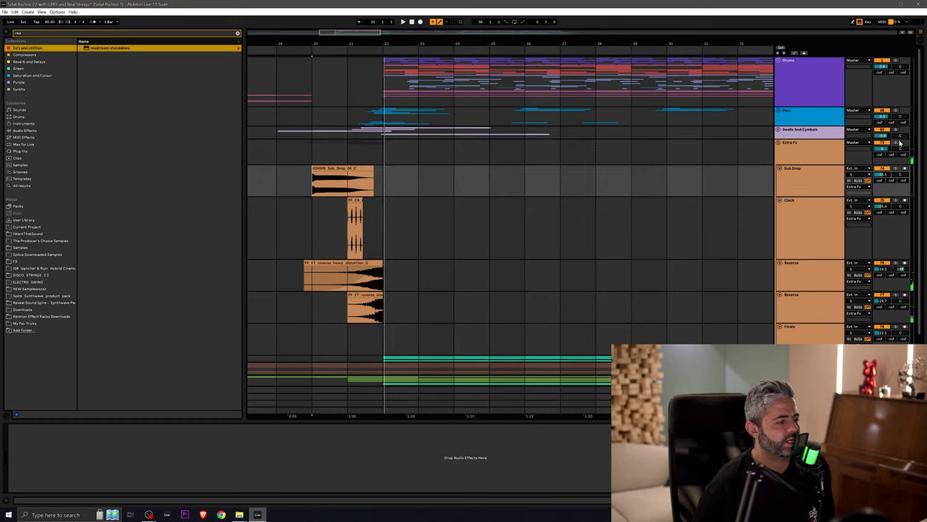
# Step: Fold Extra Fx and play it from bar 20 soloed together with Drums, Perc and Swells And Cymbals
pyautogui.click(778, 142)
pyautogui.click(882, 129)
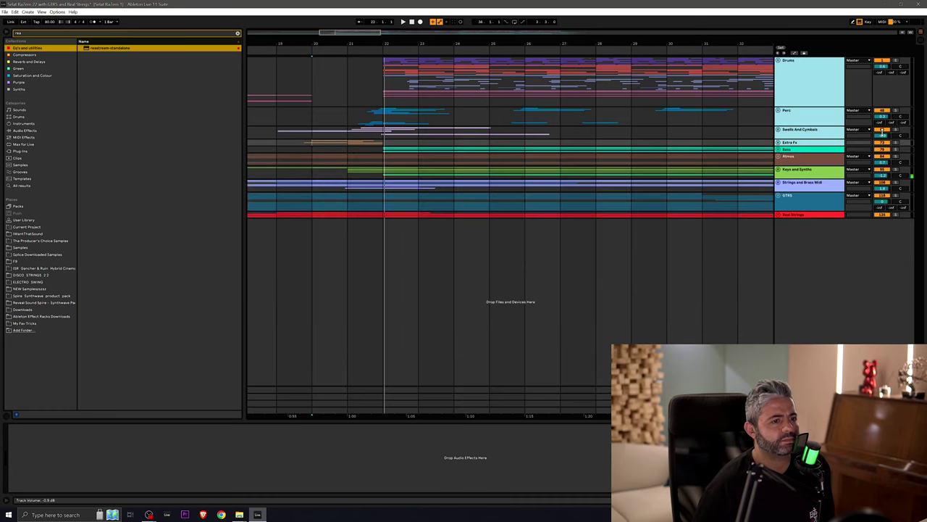
pyautogui.click(896, 61)
pyautogui.press('space')
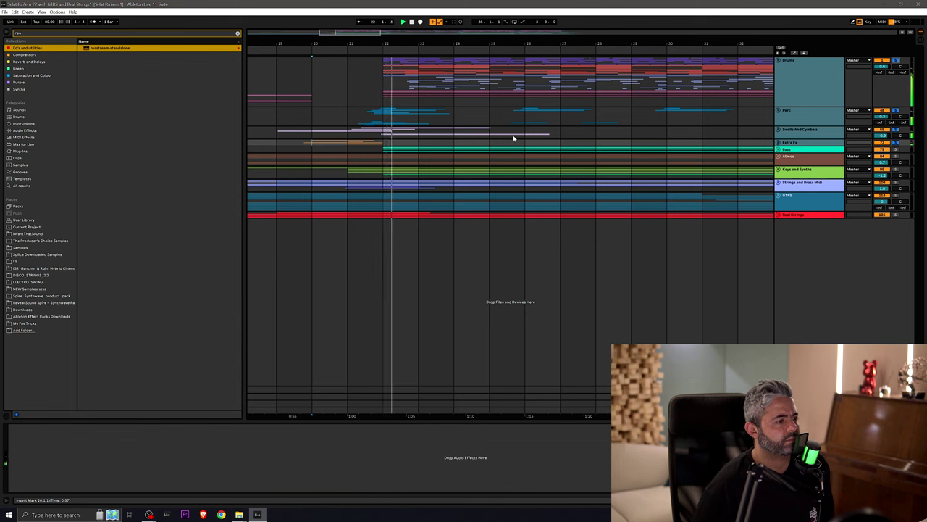
pyautogui.click(523, 277)
pyautogui.press('-')
pyautogui.press('-')
pyautogui.press('-')
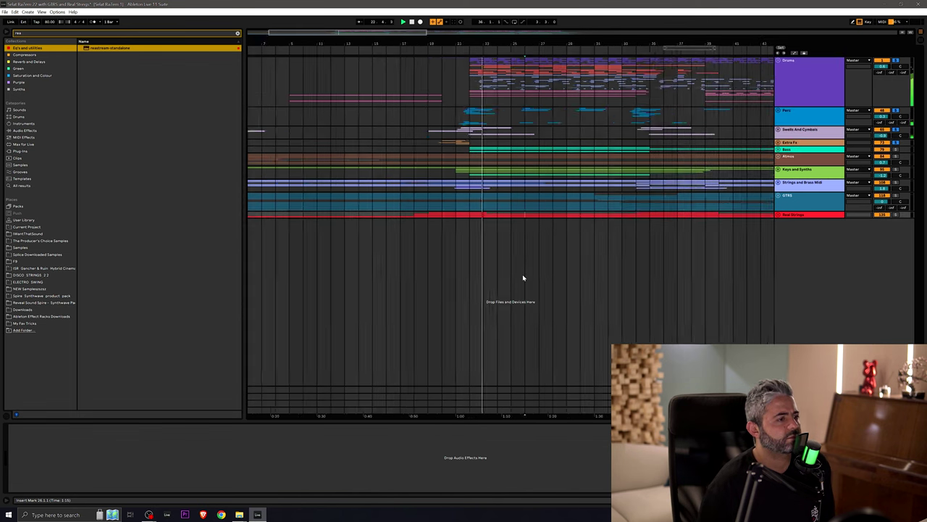
pyautogui.hscroll(5, 523, 276)
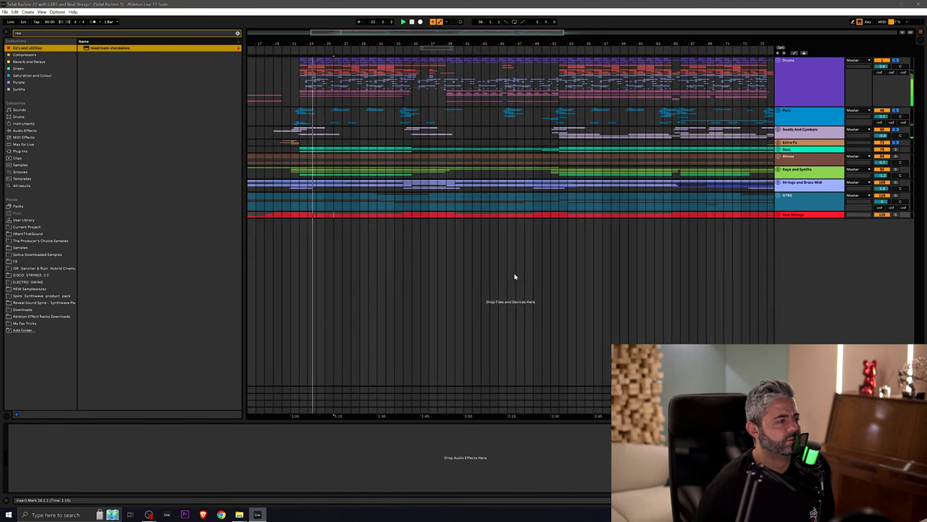
pyautogui.hscroll(3, 514, 277)
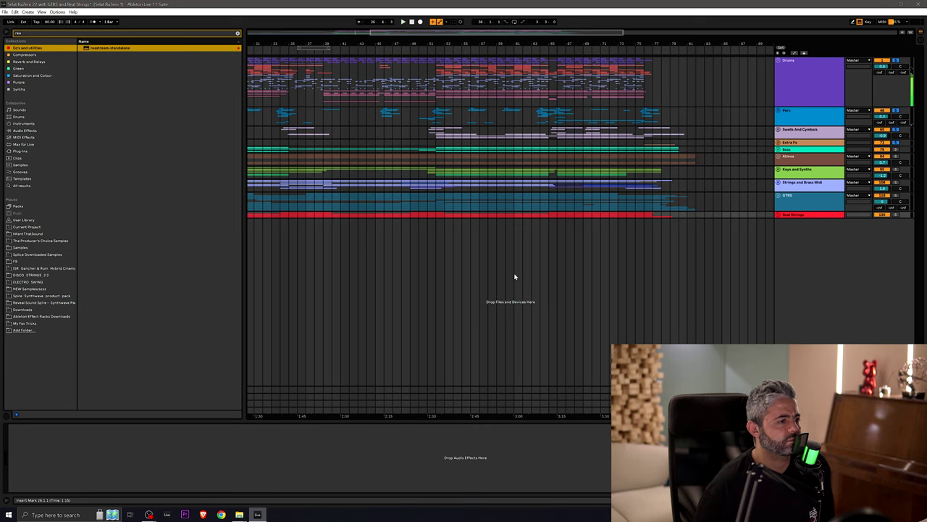
# Step: Play the four soloed drum, percussion, swell and effects groups from bar 65
pyautogui.click(551, 129)
pyautogui.keyDown('ctrl'); pyautogui.scroll(5, 548, 129); pyautogui.keyUp('ctrl')
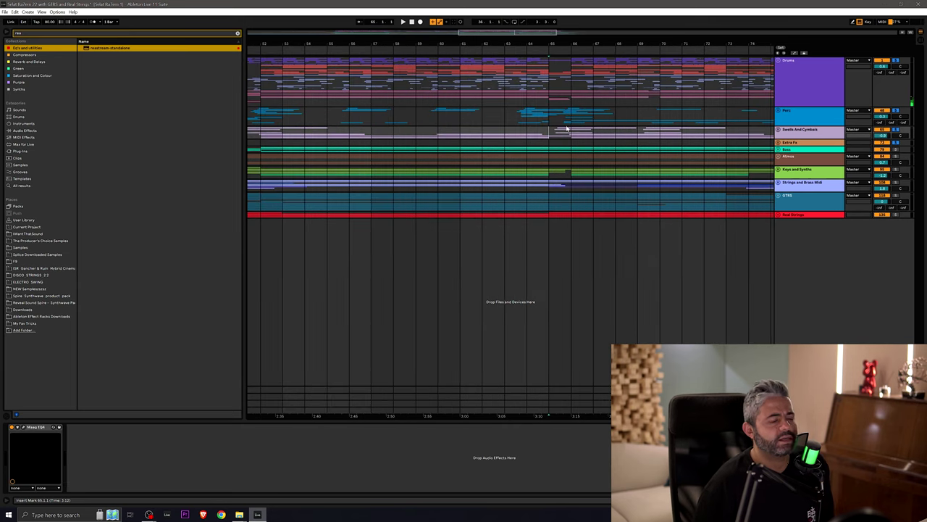
pyautogui.hscroll(4, 565, 122)
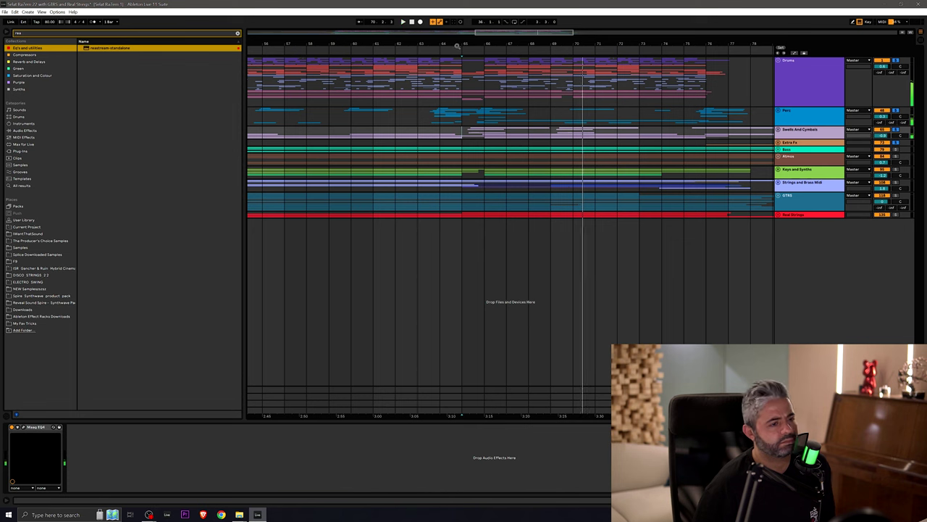
# Step: Clear the percussion solos, unfold the Bass group and play the soloed Sub Bass track from bar 22
pyautogui.click(778, 149)
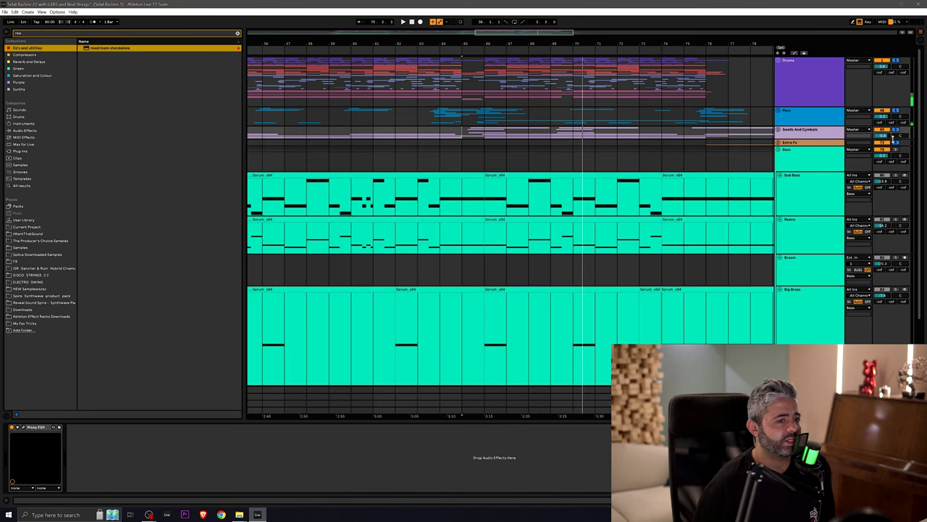
pyautogui.click(453, 194)
pyautogui.scroll(-3, 455, 194)
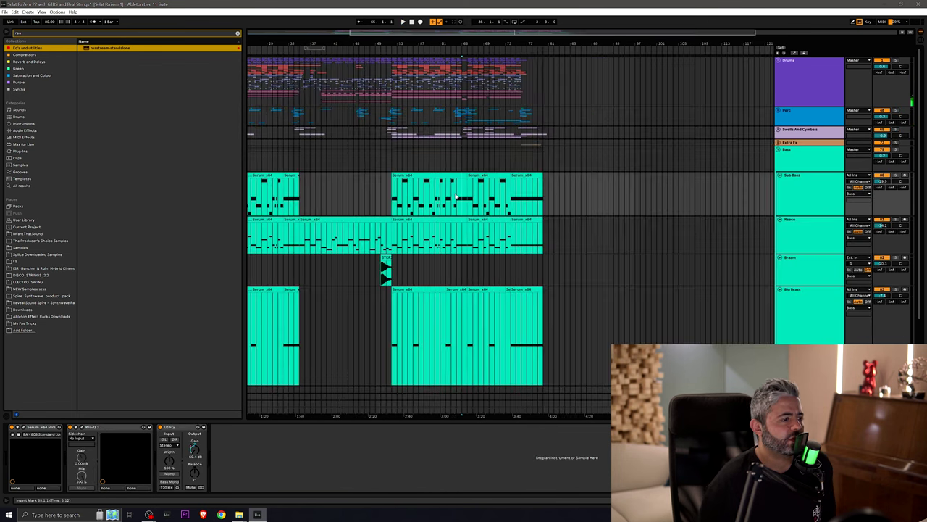
pyautogui.hscroll(-4, 440, 199)
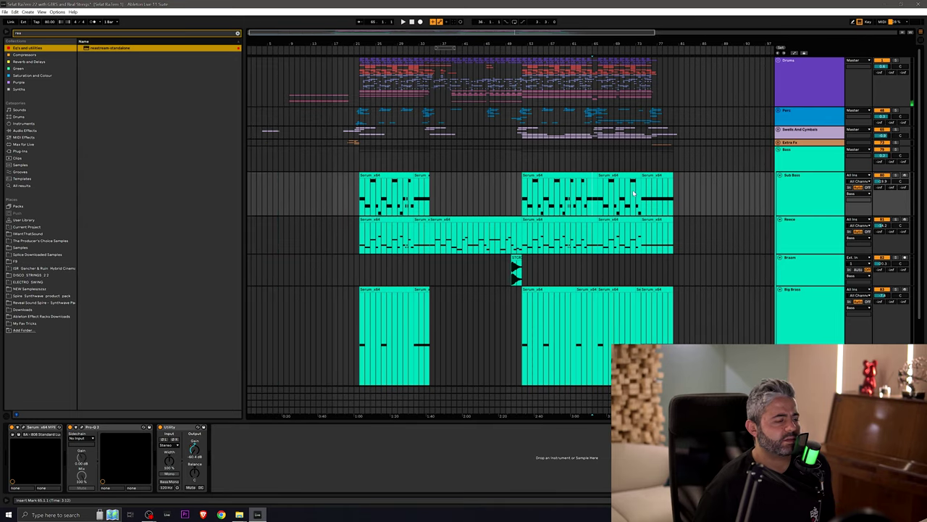
pyautogui.scroll(-2, 607, 206)
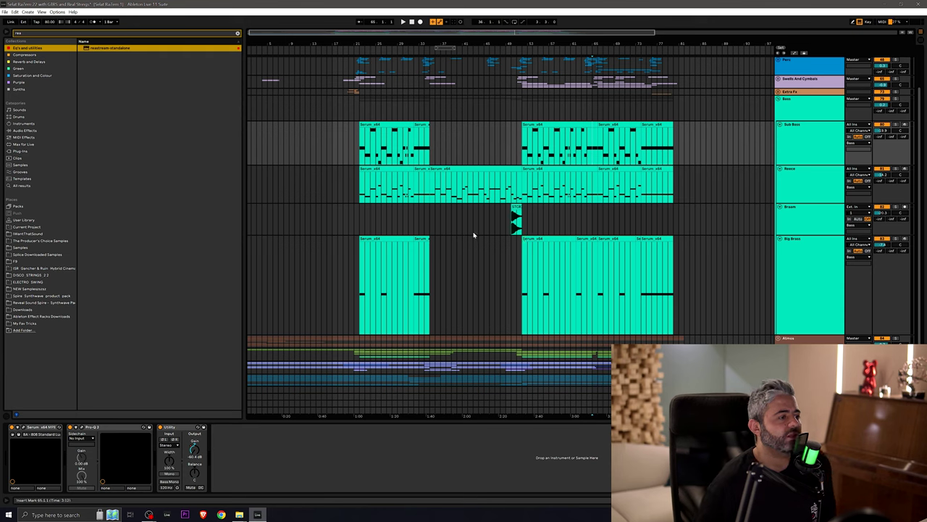
pyautogui.press('space')
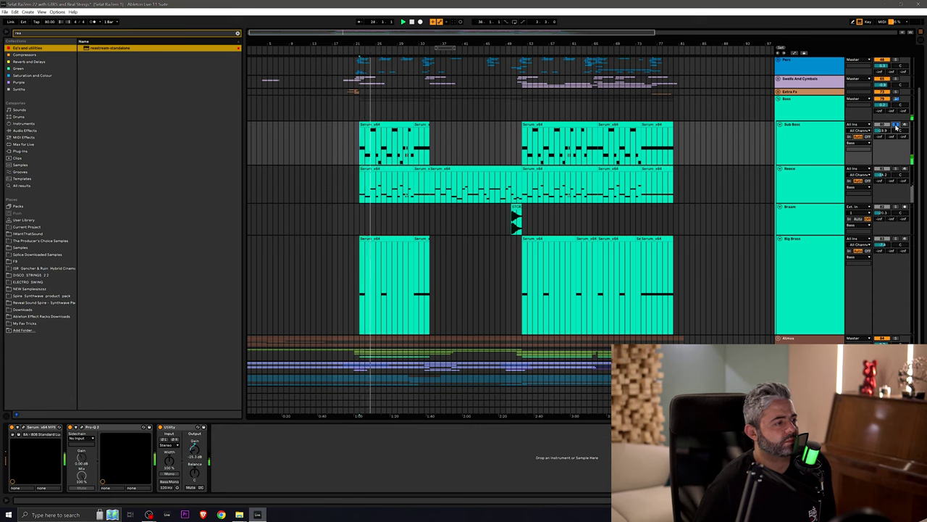
# Step: Play the soloed Reece track from bar 22 and open its Serum instrument
pyautogui.click(361, 188)
pyautogui.scroll(5, 360, 189)
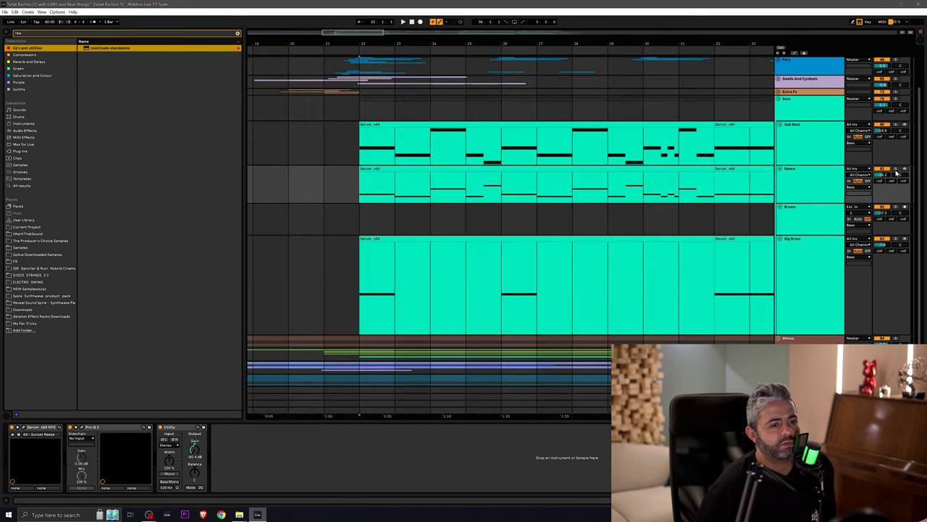
pyautogui.press('space')
pyautogui.click(792, 182)
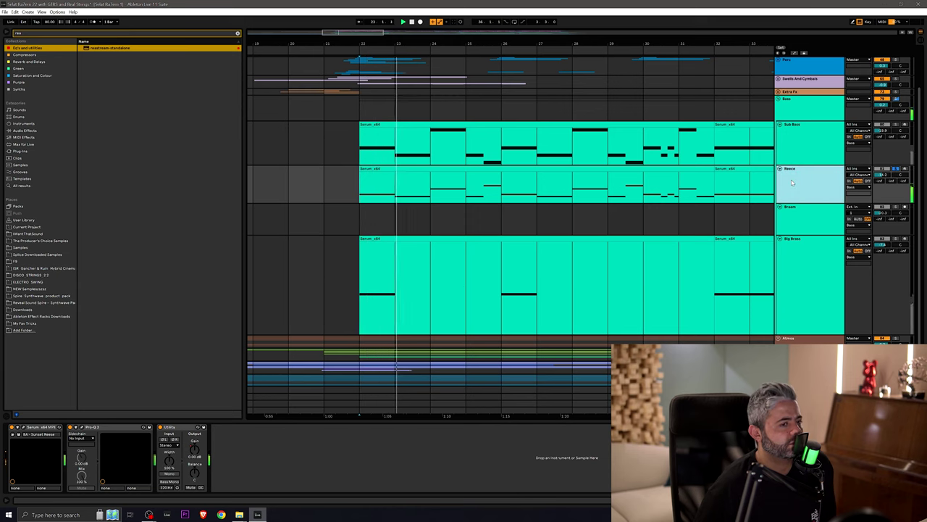
pyautogui.click(24, 428)
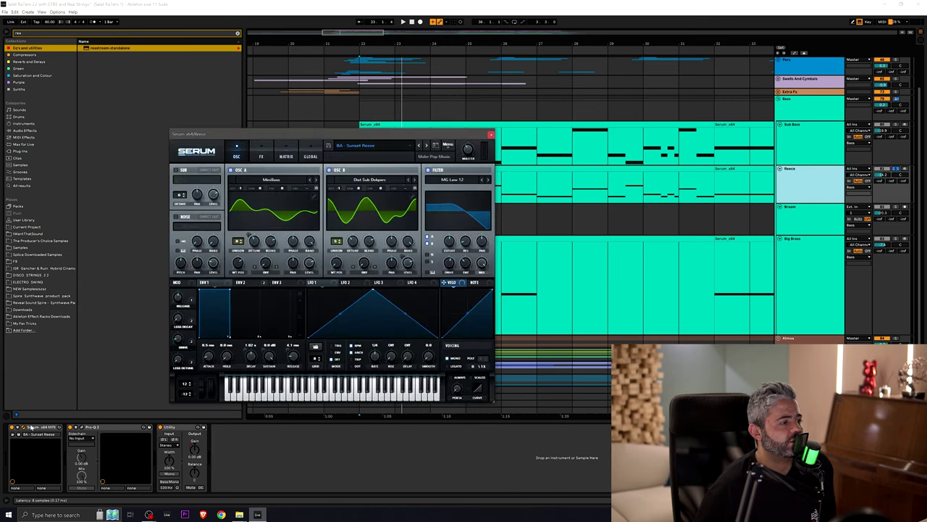
# Step: Solo and play the Sub Bass and Big Brass tracks one after the other from bar 22
pyautogui.press('space')
pyautogui.click(896, 126)
pyautogui.press('space')
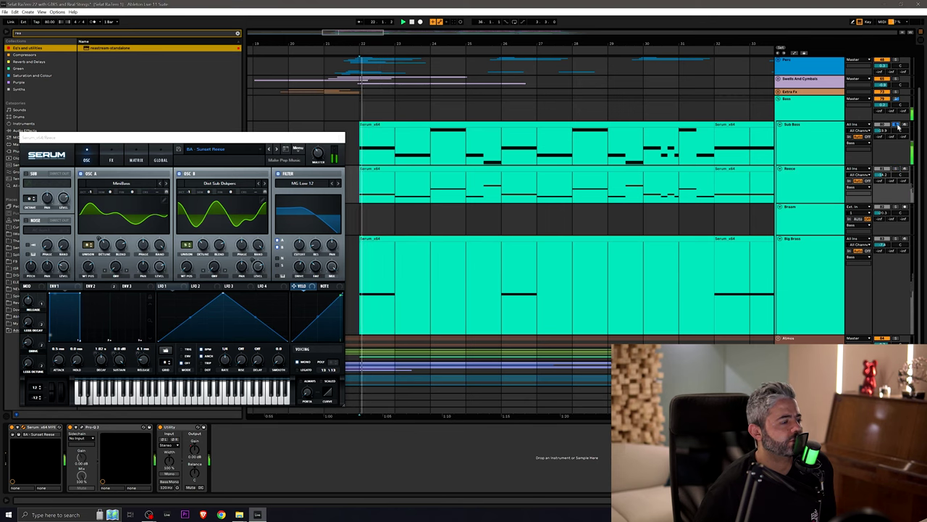
pyautogui.click(821, 134)
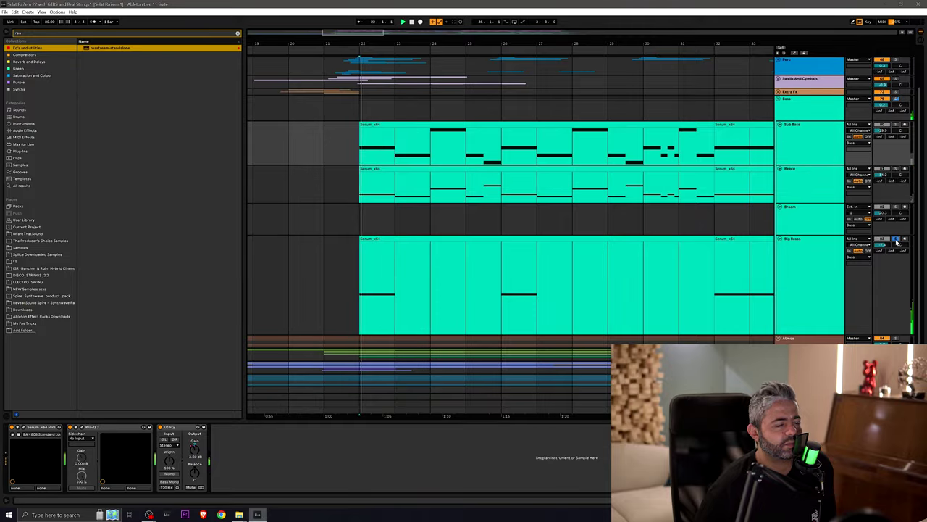
pyautogui.click(799, 263)
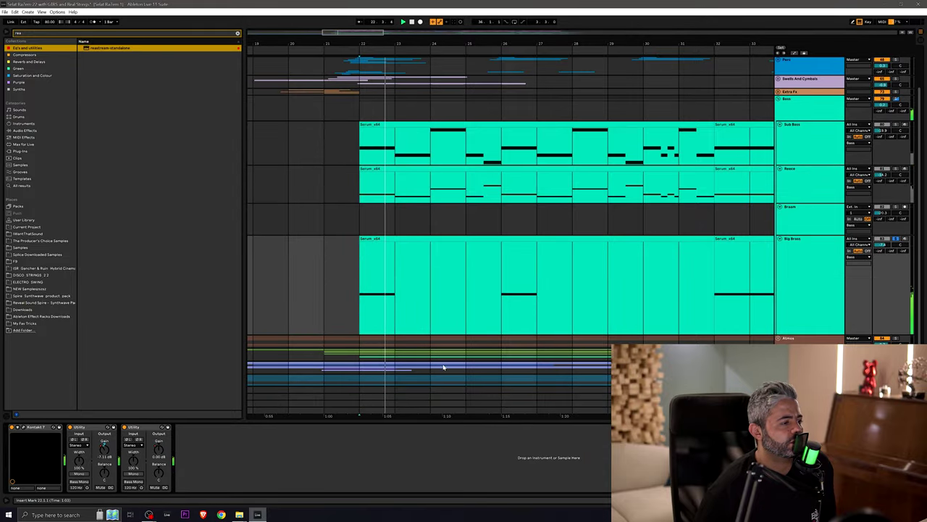
# Step: Solo all four tracks in the Bass group and play them together from bar 50
pyautogui.keyDown('ctrl'); pyautogui.scroll(-2, 620, 324); pyautogui.keyUp('ctrl')
pyautogui.keyDown('ctrl'); pyautogui.scroll(-4, 620, 325); pyautogui.keyUp('ctrl')
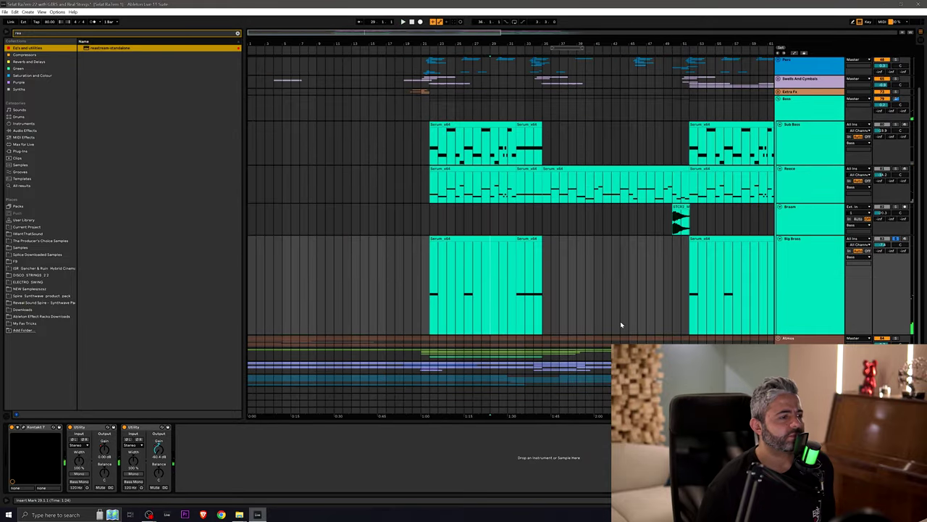
pyautogui.hscroll(5, 602, 331)
pyautogui.click(534, 219)
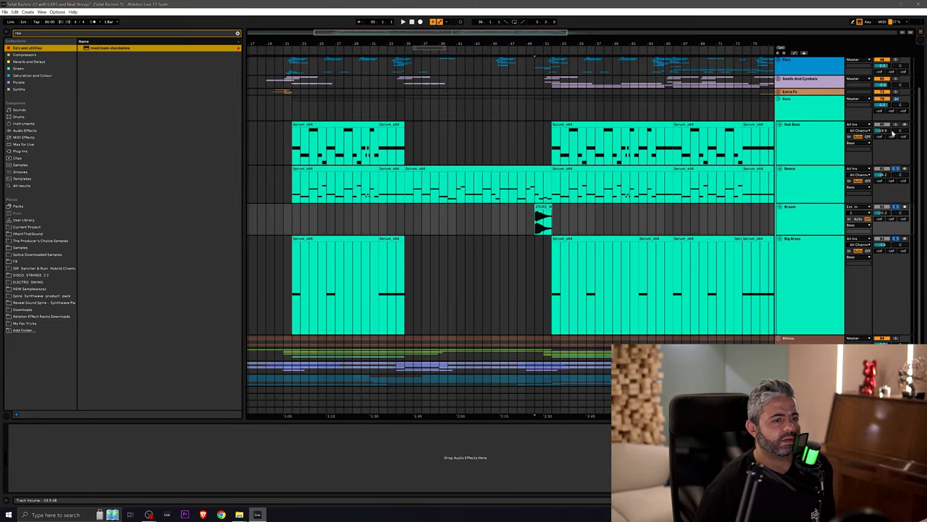
pyautogui.hscroll(4, 652, 271)
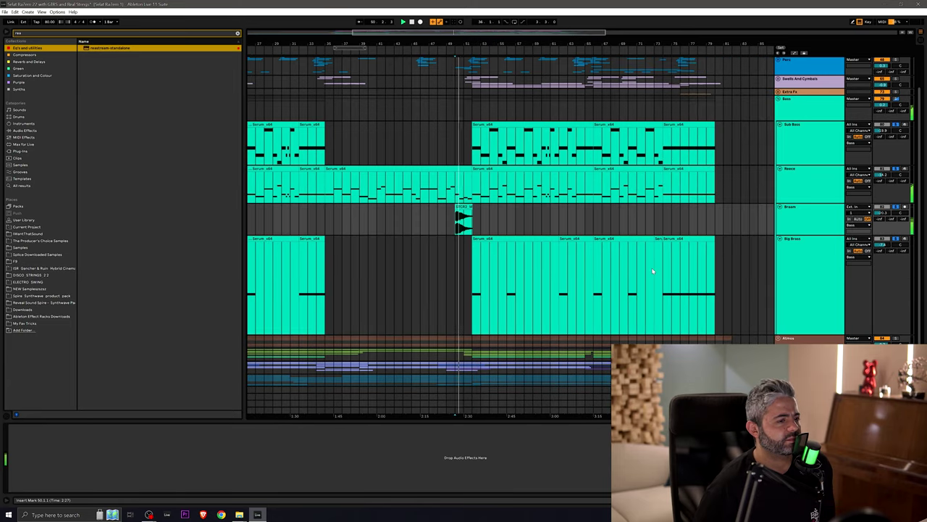
pyautogui.scroll(-1, 652, 272)
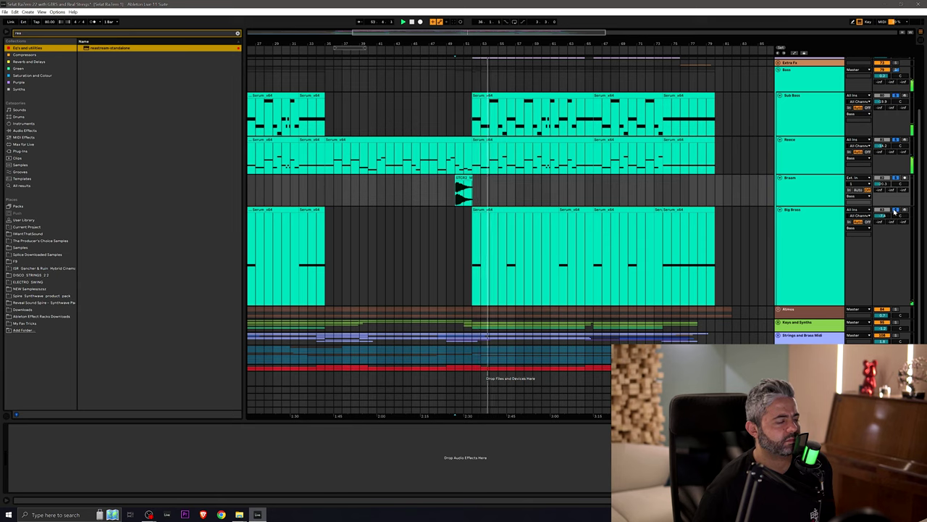
# Step: Clear the bass solos, unfold the Keys and Synths group and expand the Piano tracks in its Chorus subgroup
pyautogui.click(778, 323)
pyautogui.scroll(-4, 777, 326)
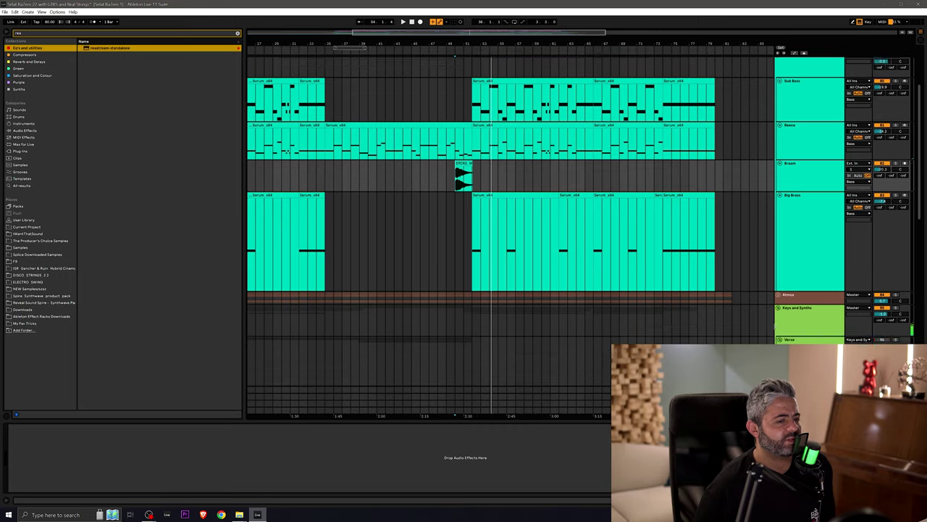
pyautogui.moveTo(919, 149); pyautogui.dragTo(919, 251)
pyautogui.hscroll(-5, 655, 297)
pyautogui.hscroll(-1, 654, 298)
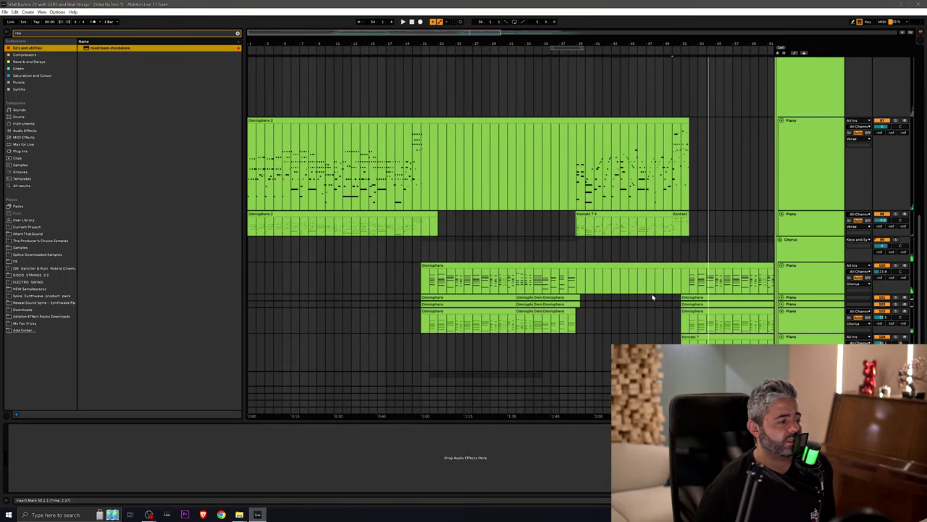
pyautogui.click(782, 298)
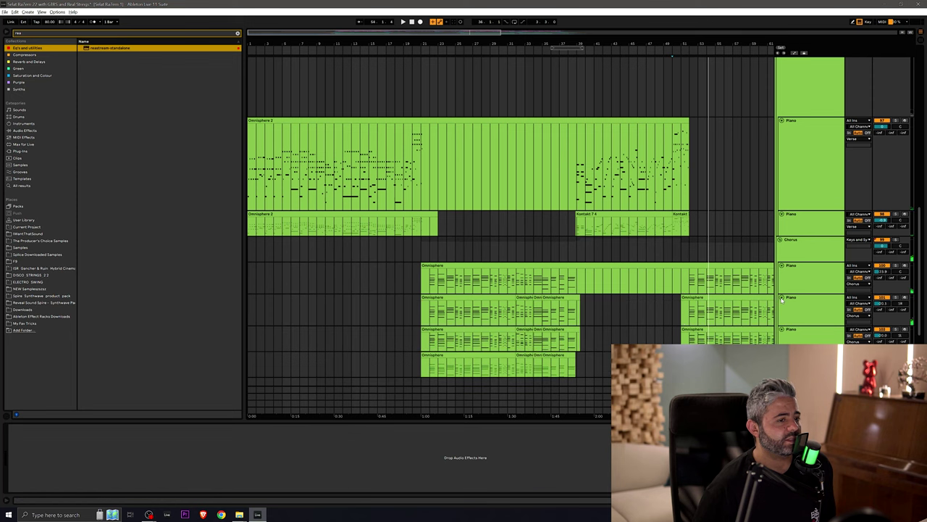
pyautogui.moveTo(922, 220)
pyautogui.mouseDown()
pyautogui.moveTo(921, 230)
pyautogui.moveTo(921, 220)
pyautogui.mouseUp()
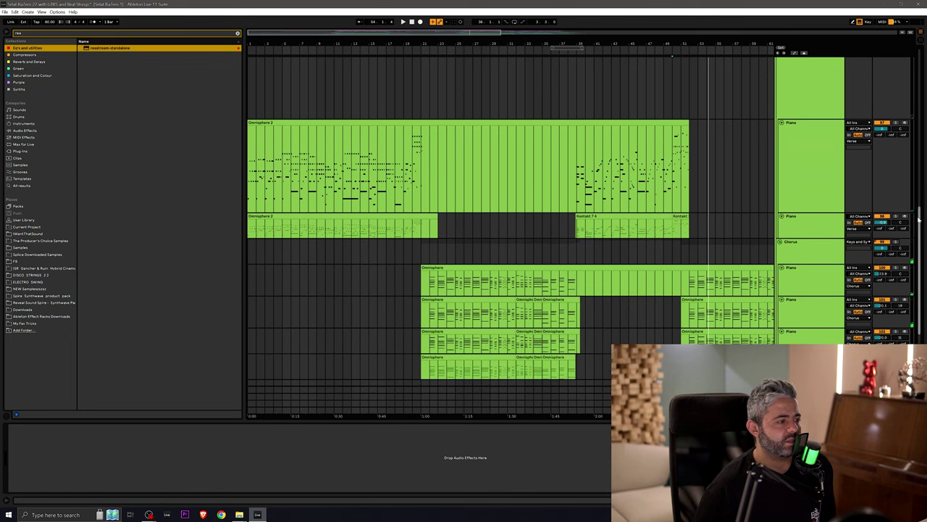
# Step: Solo the first Piano track in the Verse subgroup and play it from bar 1
pyautogui.click(248, 179)
pyautogui.scroll(3, 248, 179)
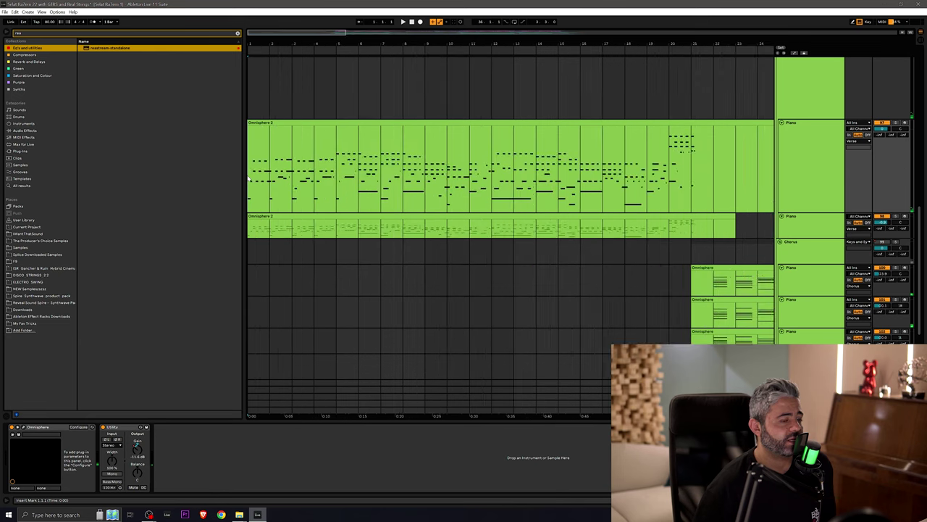
pyautogui.click(897, 123)
pyautogui.press('space')
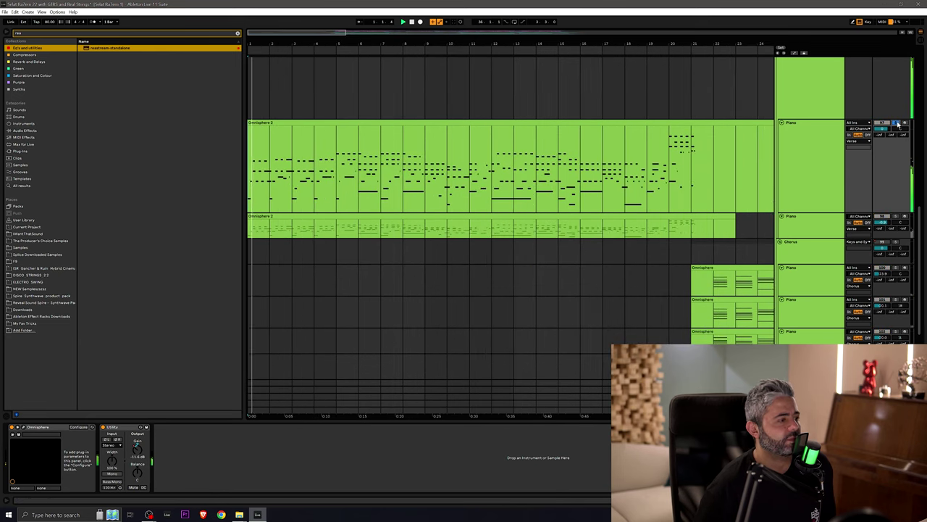
pyautogui.click(811, 159)
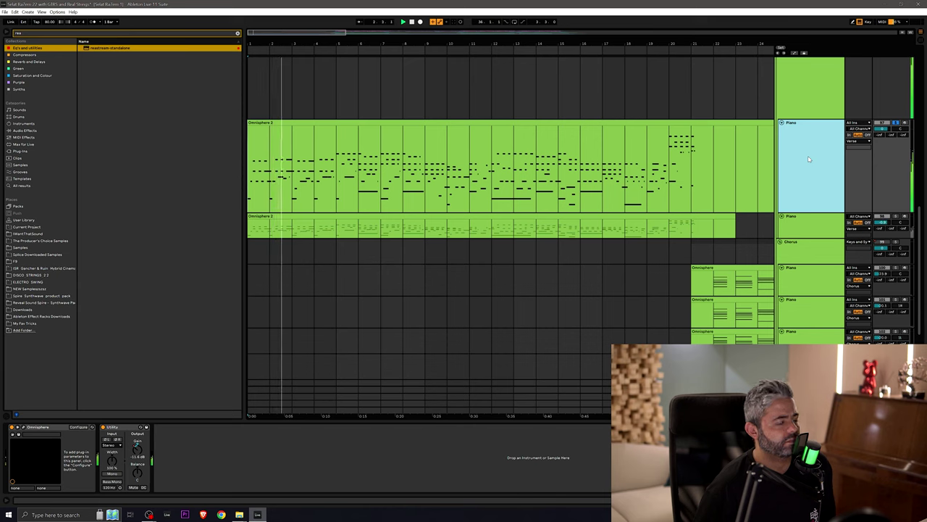
# Step: Solo the second Verse Piano track and play it from bar 1, adding the first Verse Piano to the solo
pyautogui.click(897, 216)
pyautogui.press('space')
pyautogui.press('space')
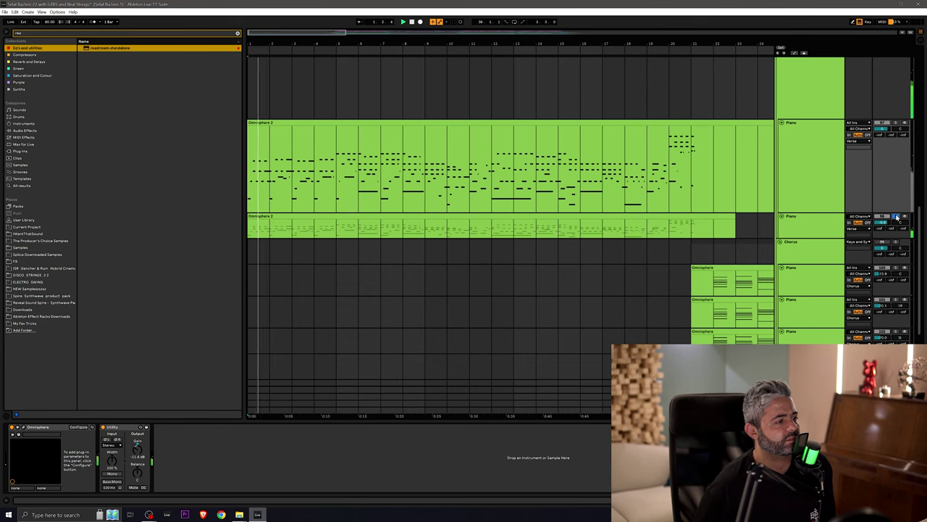
pyautogui.keyDown('ctrl'); pyautogui.click(896, 123); pyautogui.keyUp('ctrl')
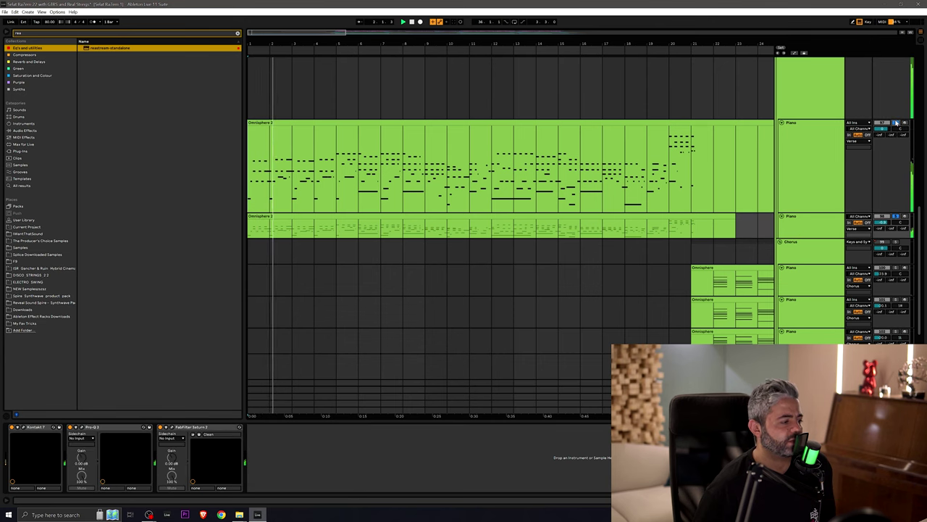
# Step: Solo the first Chorus Piano track, inspect its Omnisphere instrument and play it from bar 22
pyautogui.hscroll(10, 684, 285)
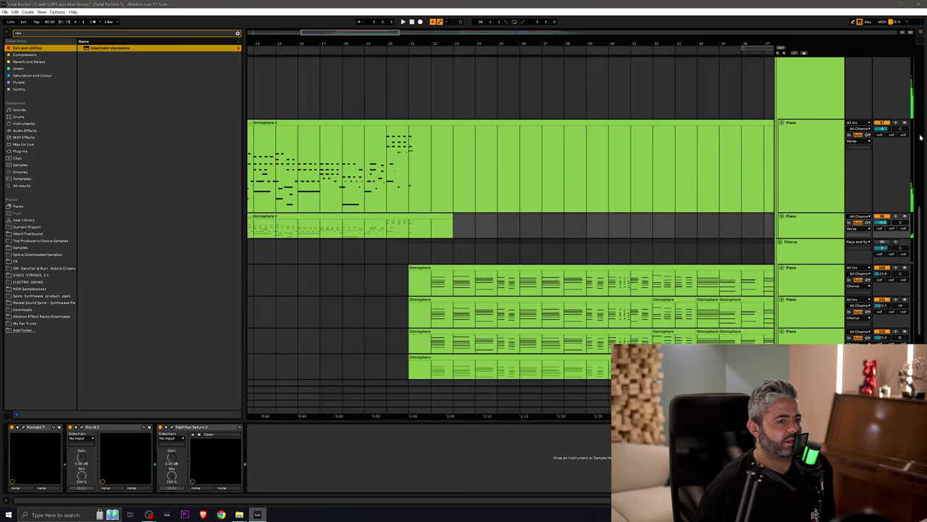
pyautogui.moveTo(921, 136); pyautogui.dragTo(921, 259)
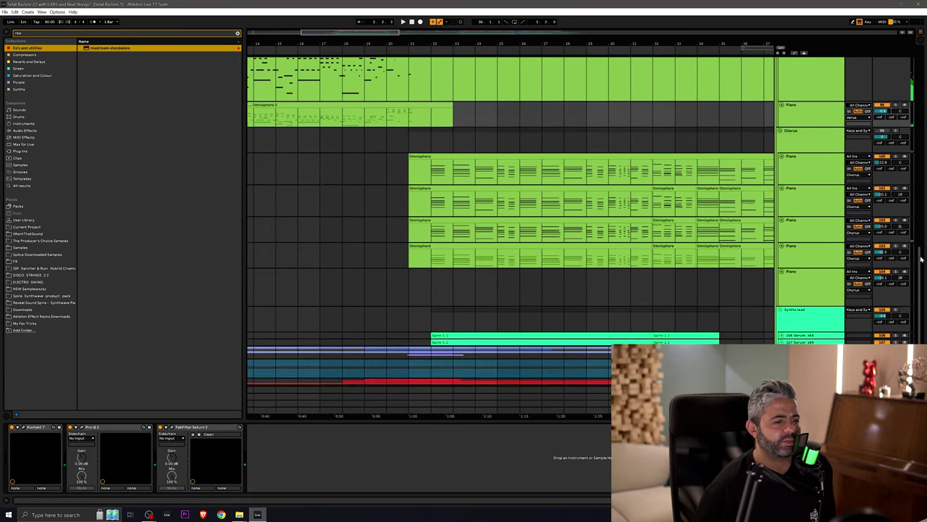
pyautogui.hscroll(3, 534, 210)
pyautogui.click(452, 170)
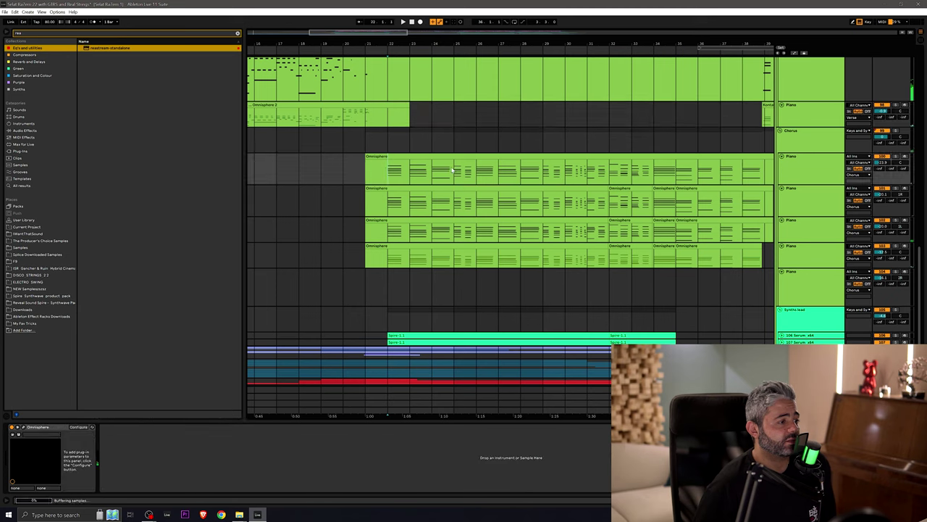
pyautogui.click(895, 156)
pyautogui.moveTo(391, 178); pyautogui.dragTo(377, 234)
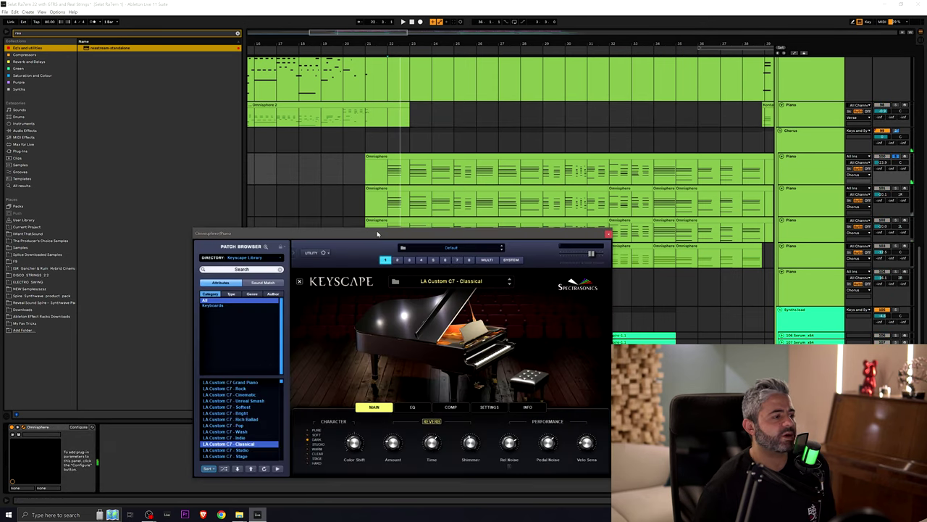
pyautogui.press('space')
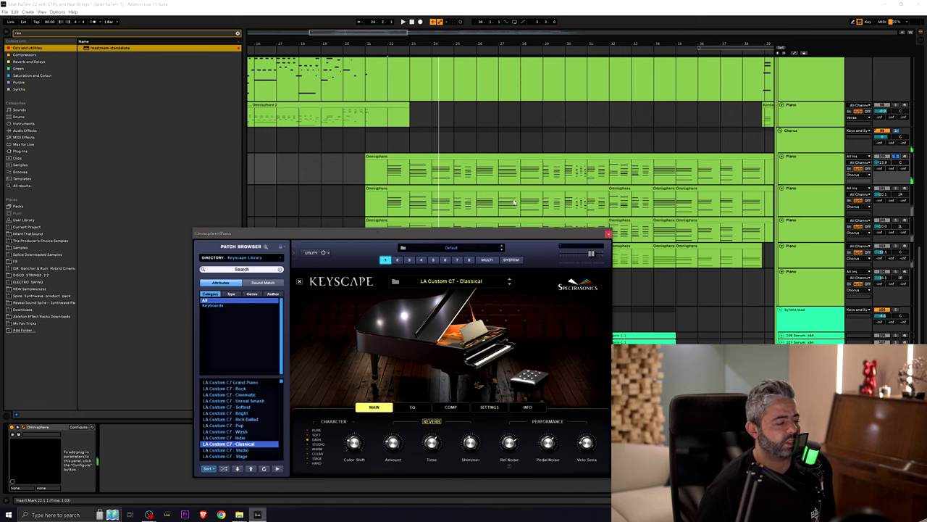
pyautogui.click(609, 235)
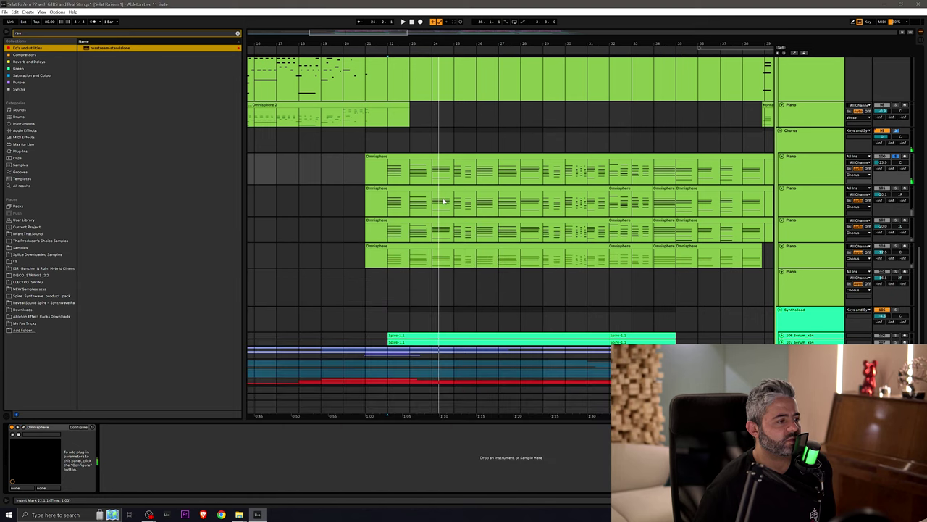
# Step: Solo the second Chorus Piano track, open its Kontakt instrument and play the part from bar 22
pyautogui.click(387, 205)
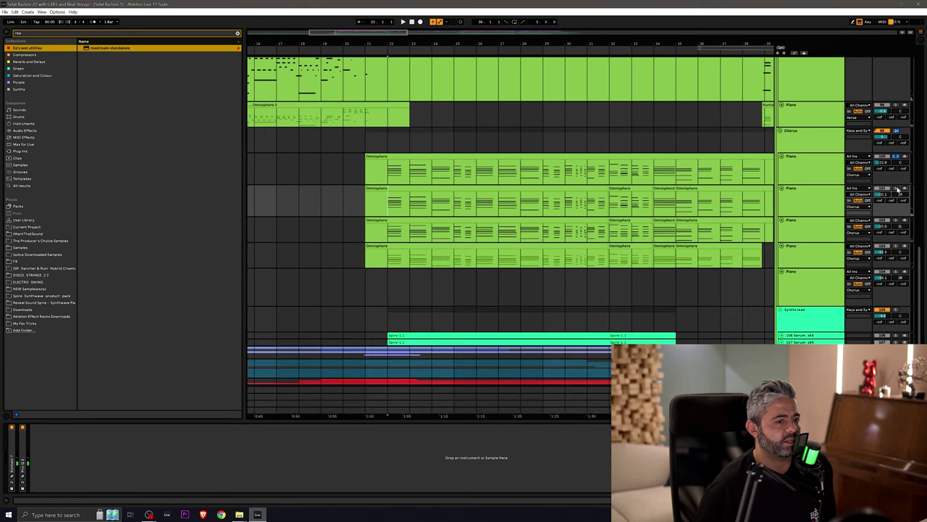
pyautogui.click(811, 192)
pyautogui.doubleClick(12, 455)
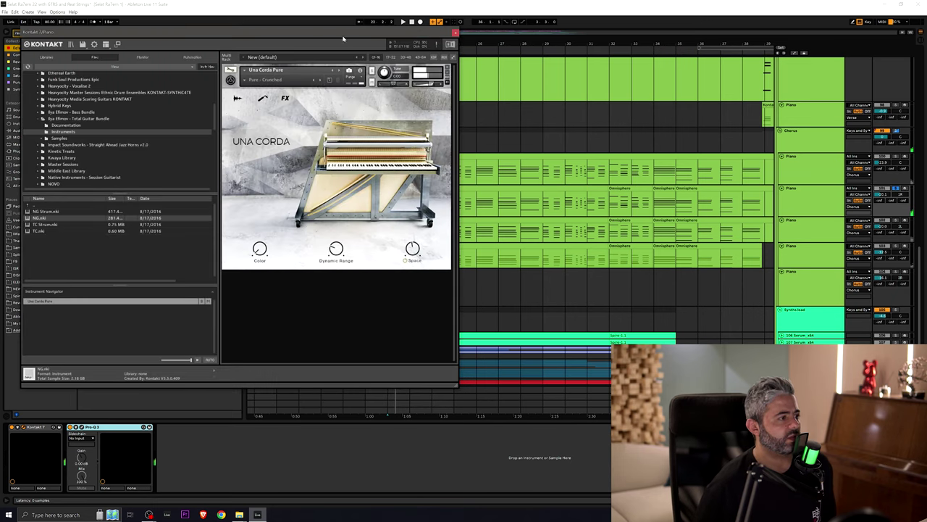
pyautogui.moveTo(344, 38); pyautogui.dragTo(451, 296)
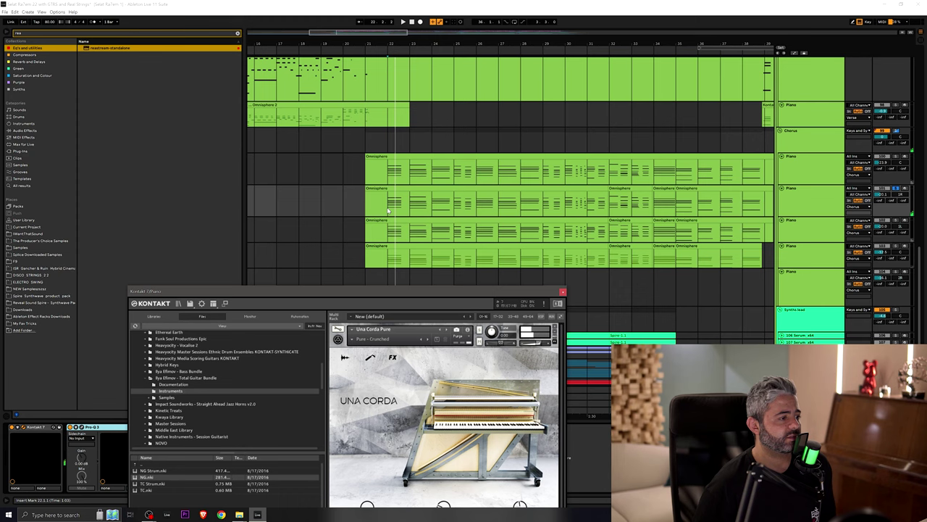
pyautogui.click(388, 210)
pyautogui.press('space')
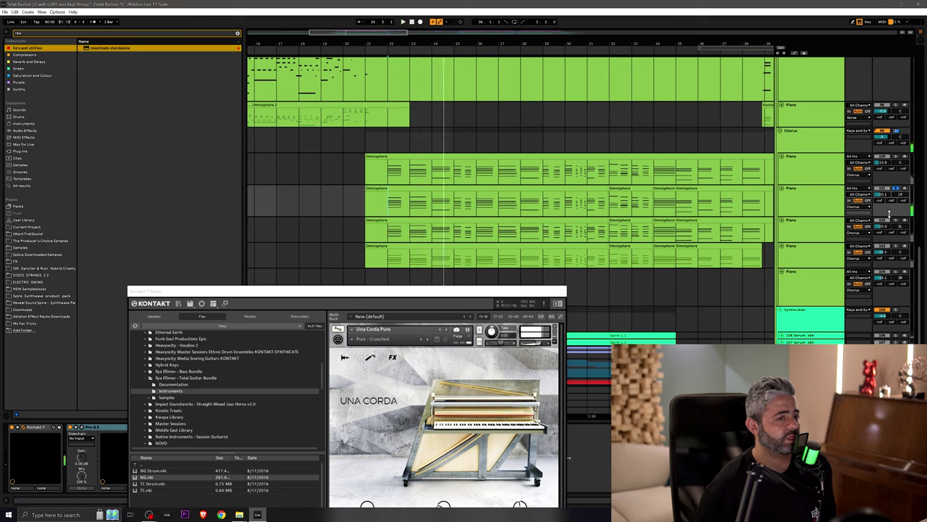
# Step: Solo the third Chorus Piano track and play it from bar 22
pyautogui.click(405, 233)
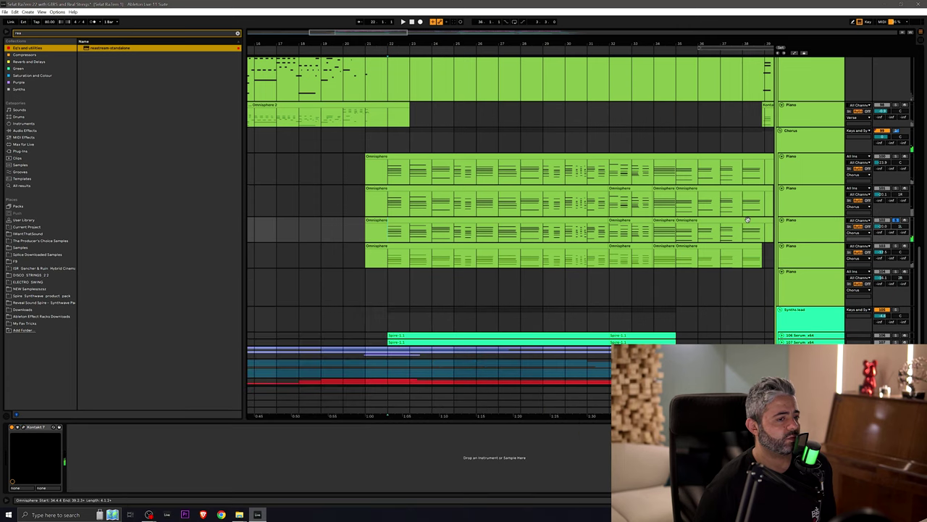
pyautogui.click(805, 228)
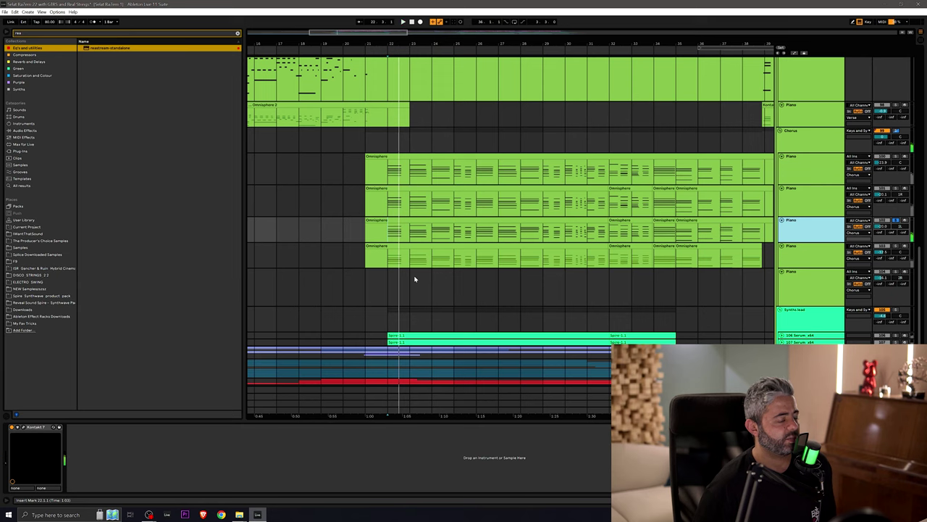
pyautogui.click(388, 235)
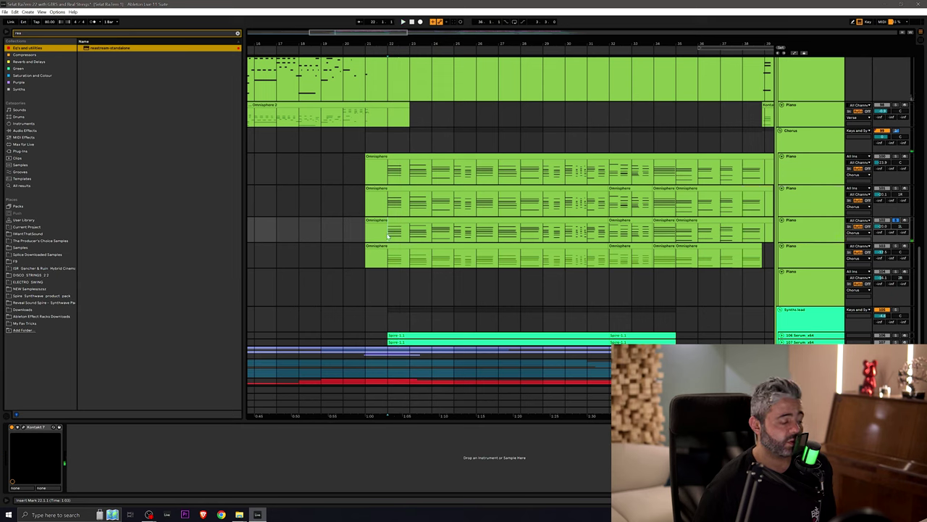
pyautogui.press('space')
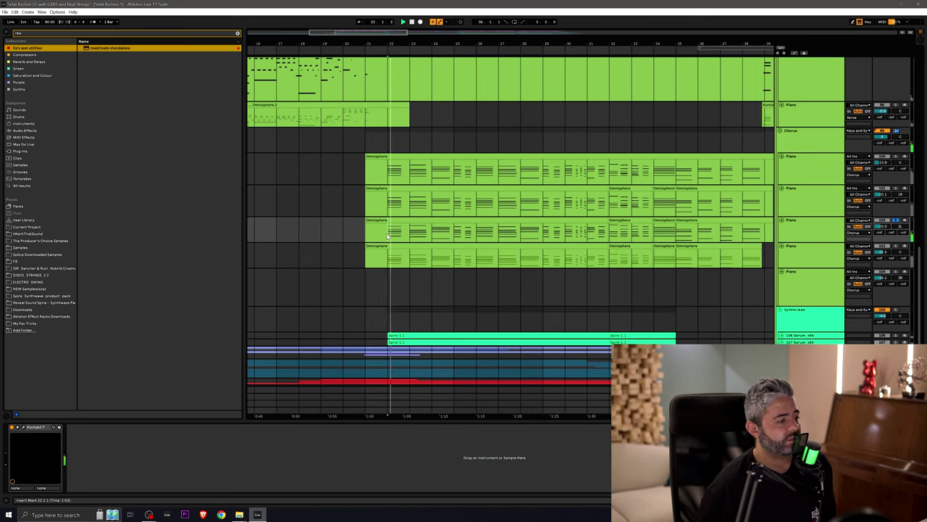
# Step: Solo the fourth Chorus Piano track and play it from bar 22
pyautogui.click(896, 247)
pyautogui.click(395, 259)
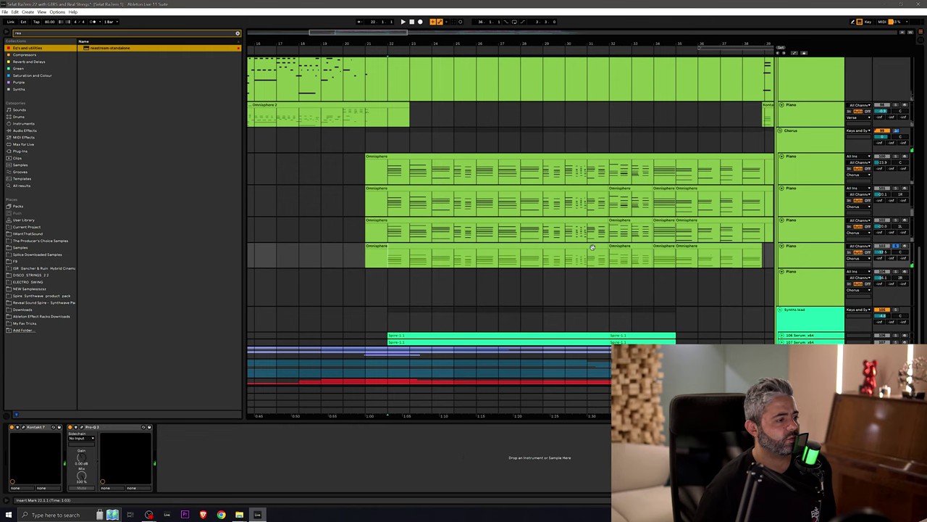
pyautogui.click(803, 255)
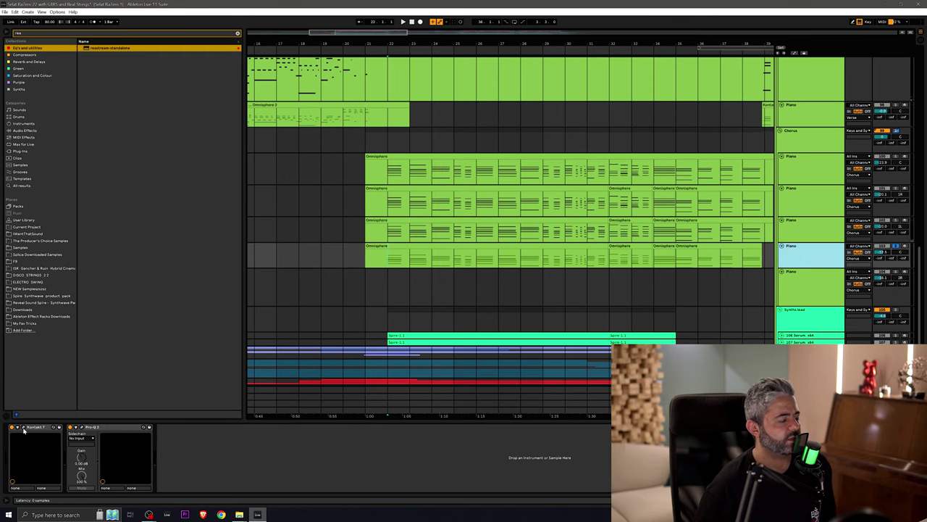
pyautogui.press('space')
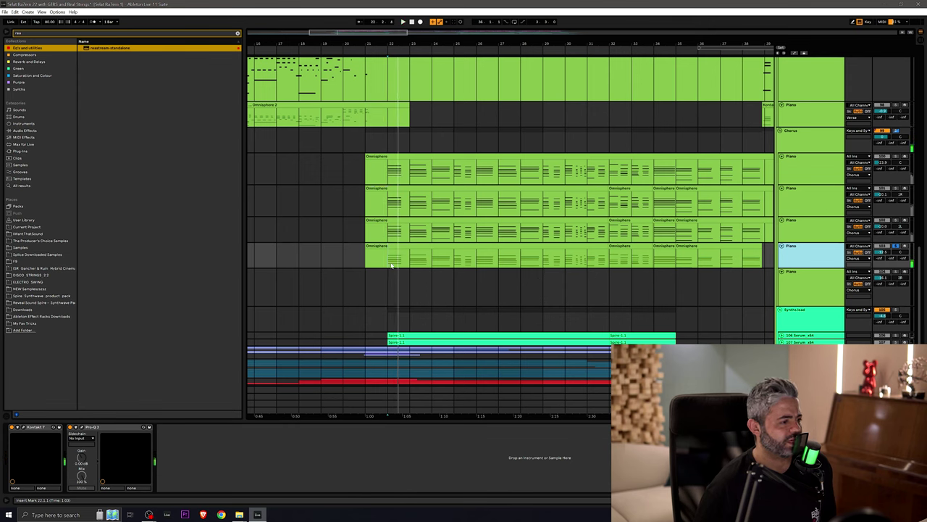
pyautogui.press('space')
pyautogui.press('space')
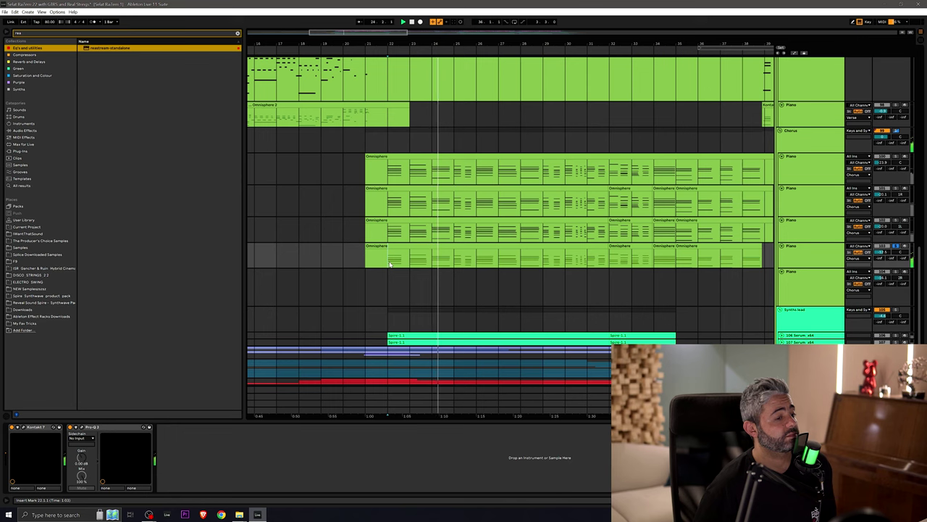
# Step: Solo the upper four Chorus Piano tracks and play them together from bar 22
pyautogui.press('space')
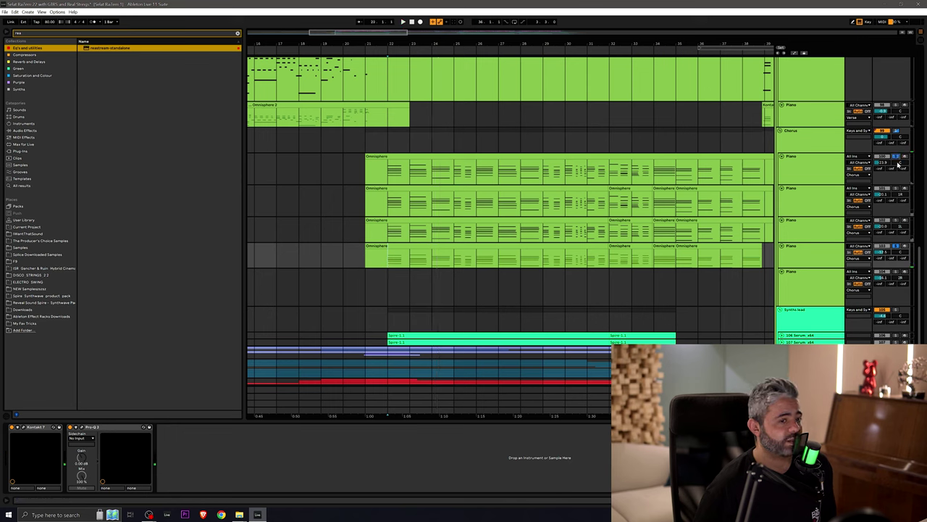
pyautogui.click(391, 172)
pyautogui.press('space')
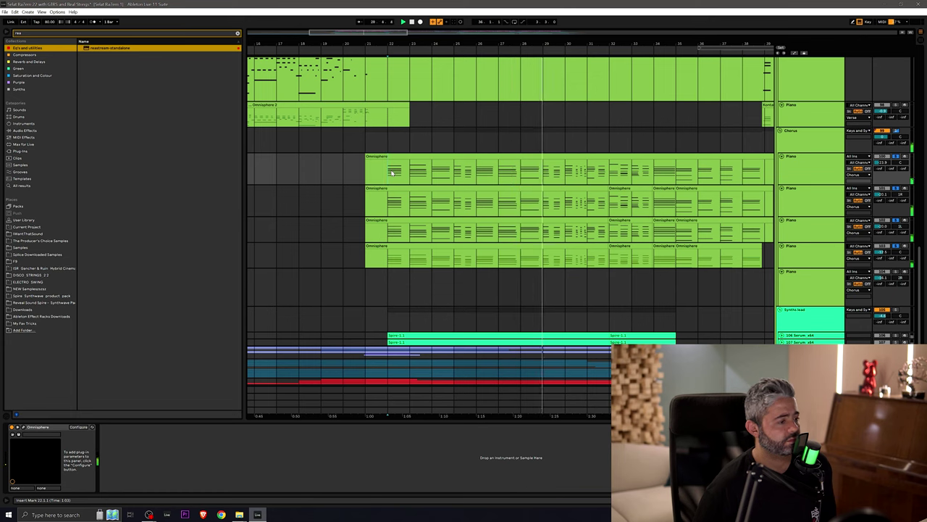
# Step: Unfold the 107 Serum and 106 Serum tracks in the Synths lead group
pyautogui.click(782, 342)
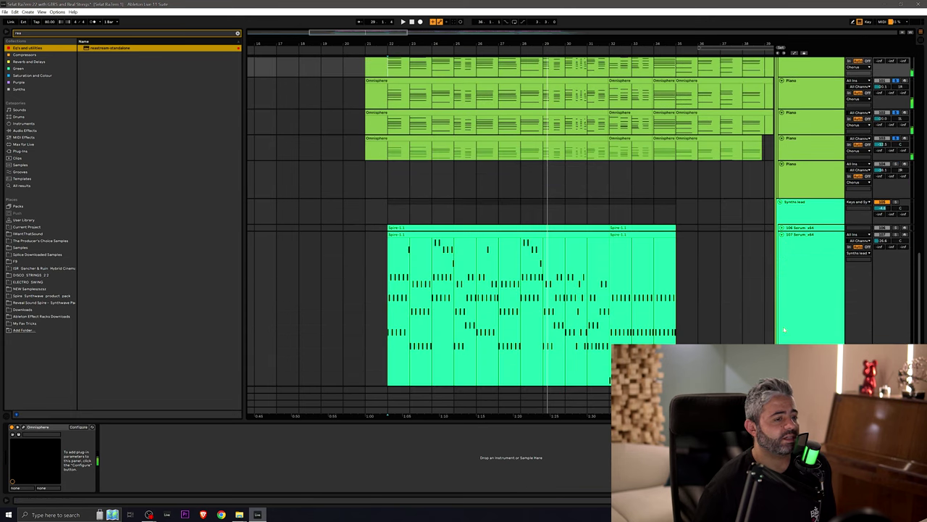
pyautogui.click(785, 229)
pyautogui.click(783, 228)
pyautogui.scroll(-1, 829, 236)
# Step: Solo the Synths lead group and play it from bar 22 with the 106 Serum track selected
pyautogui.click(395, 241)
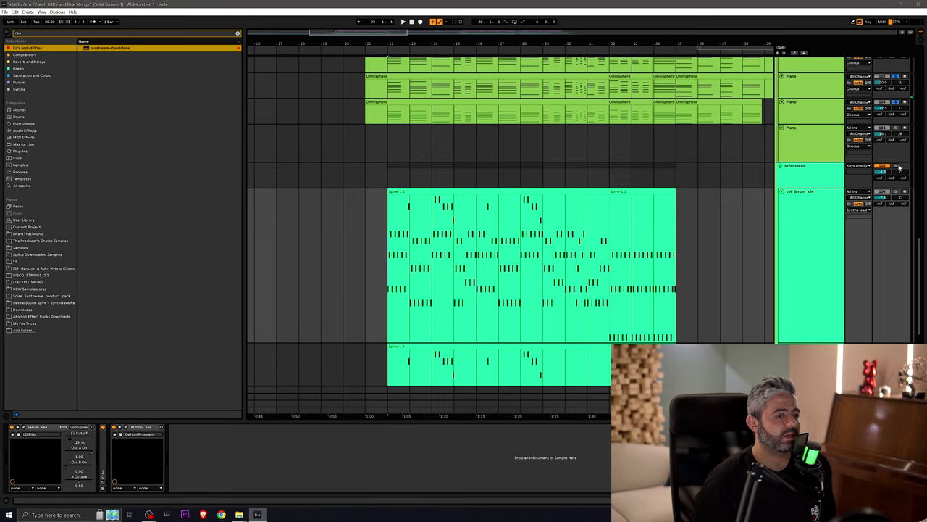
pyautogui.click(804, 217)
pyautogui.press('space')
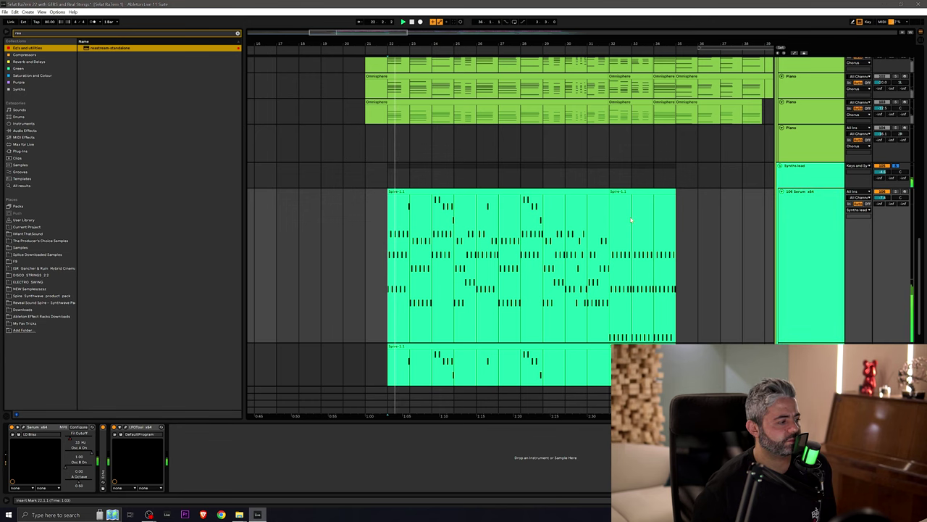
pyautogui.click(804, 219)
pyautogui.scroll(-1, 499, 250)
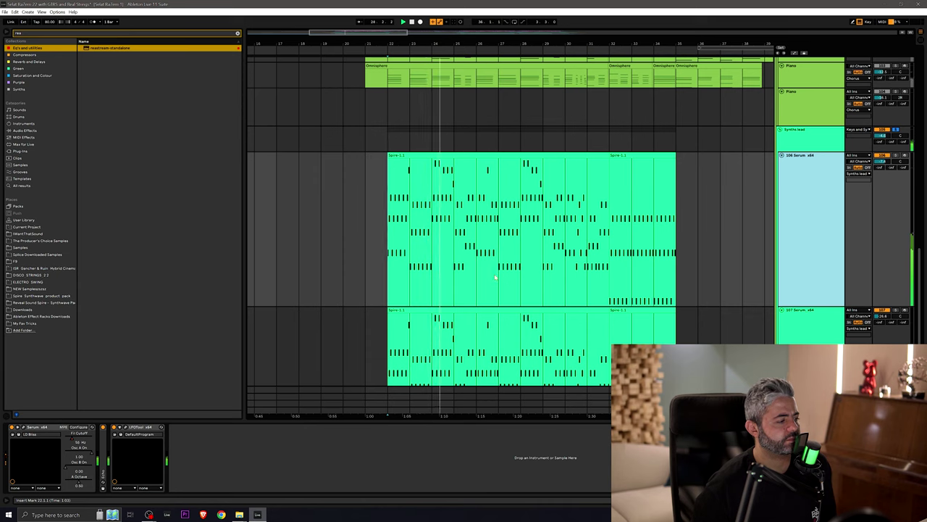
# Step: Inspect the LFOTool window and unfold the Echo device on the 106 Serum track
pyautogui.click(125, 427)
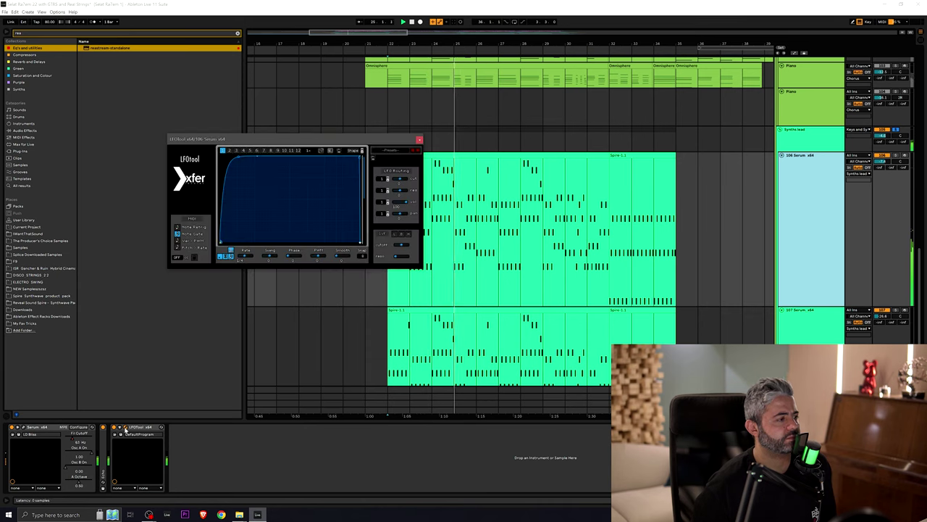
pyautogui.doubleClick(104, 459)
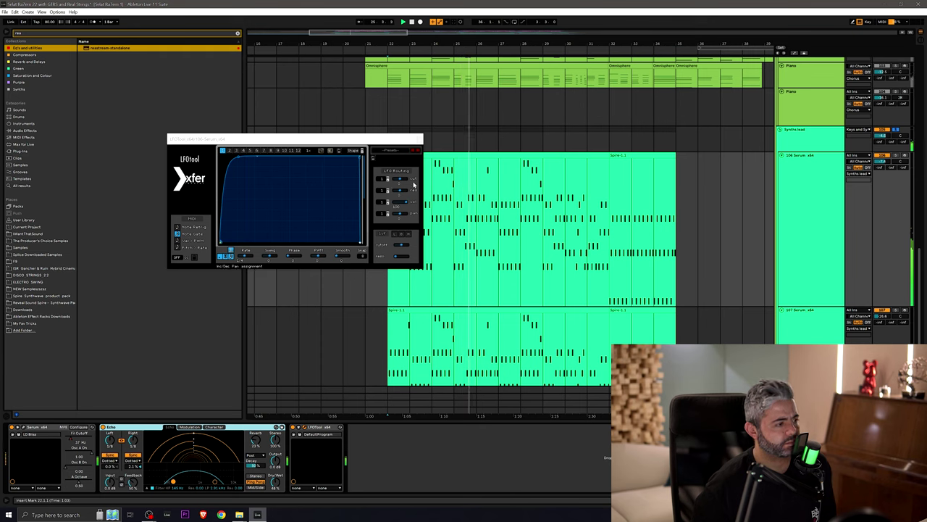
pyautogui.click(418, 138)
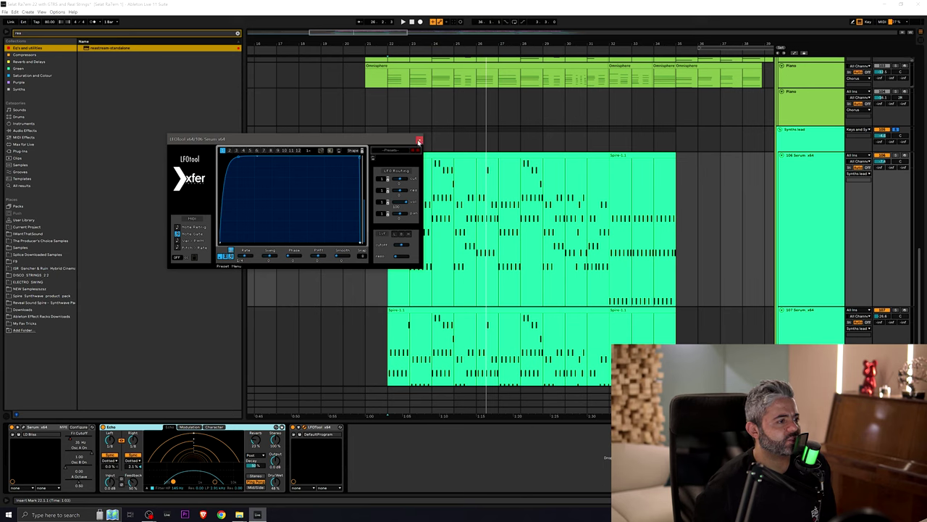
pyautogui.click(418, 141)
# Step: Play the 107 Serum and 106 Serum tracks from bar 22, soloed one after the other and then together
pyautogui.press('space')
pyautogui.click(836, 315)
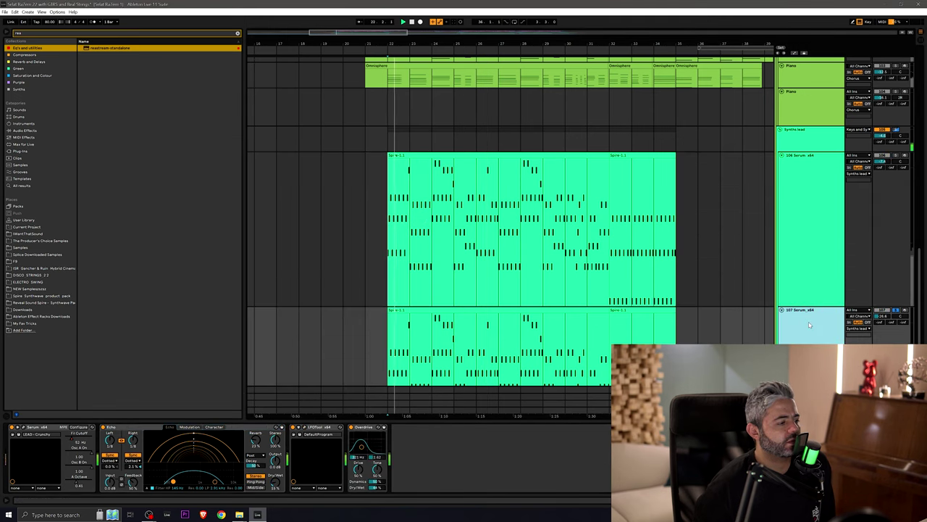
pyautogui.click(896, 155)
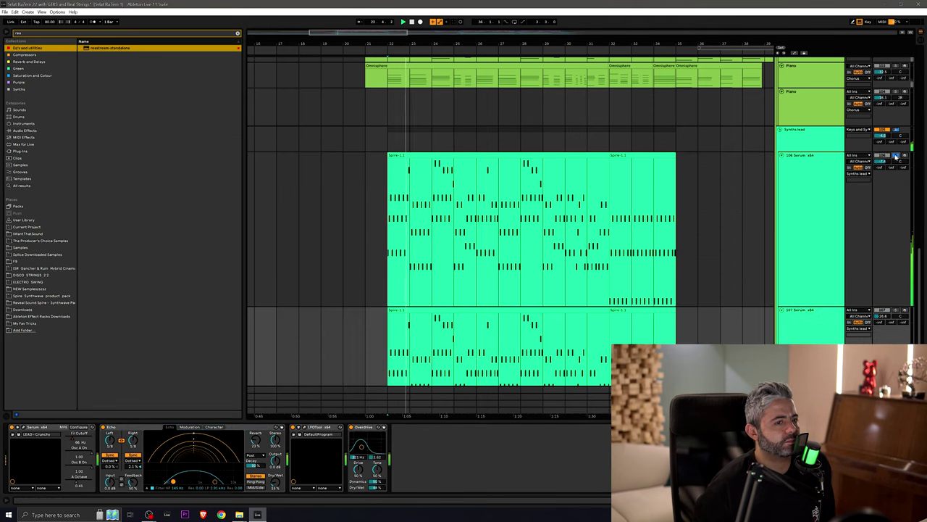
pyautogui.keyDown('ctrl'); pyautogui.click(897, 312); pyautogui.keyUp('ctrl')
pyautogui.scroll(-5, 840, 326)
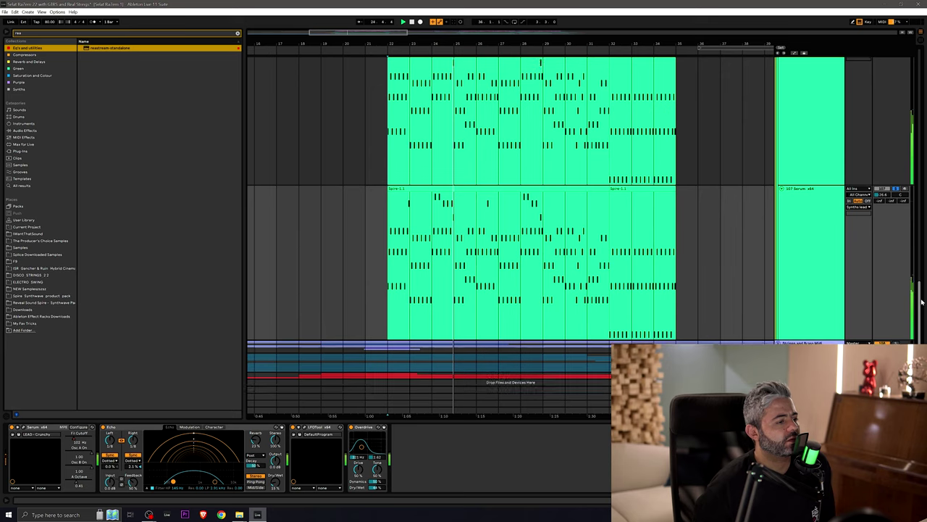
# Step: Switch the solo from the Synths lead group to the GTRS group and play its guitar tracks from bar 22
pyautogui.scroll(3, 884, 167)
pyautogui.click(897, 72)
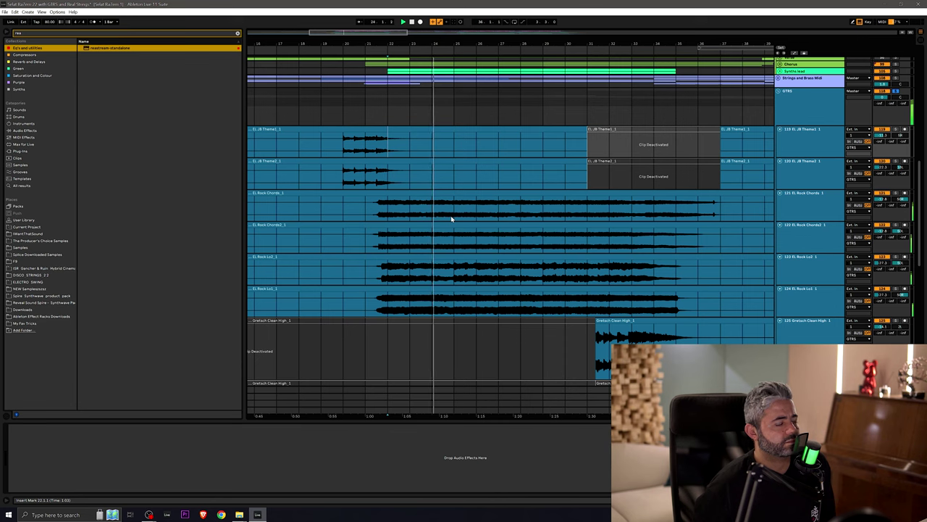
pyautogui.scroll(-5, 454, 242)
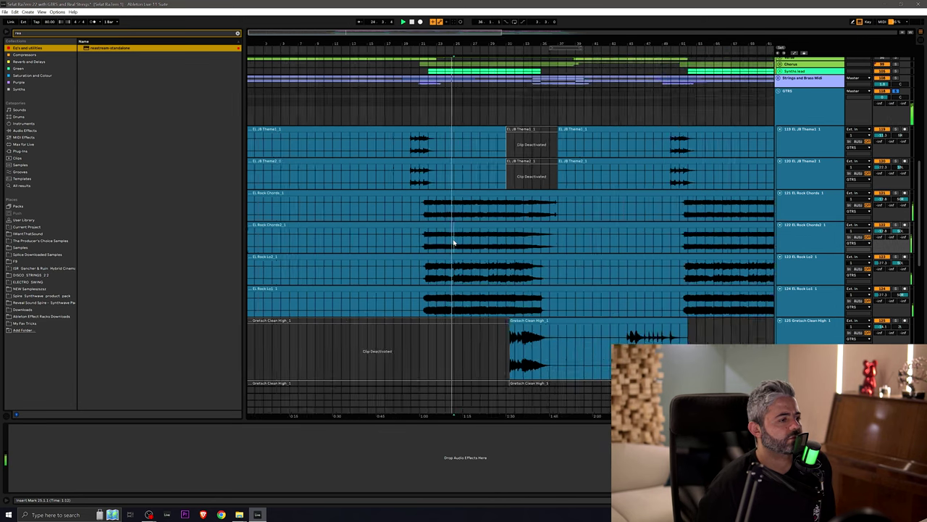
pyautogui.moveTo(920, 174)
pyautogui.mouseDown()
pyautogui.moveTo(926, 293)
pyautogui.moveTo(921, 173)
pyautogui.mouseUp()
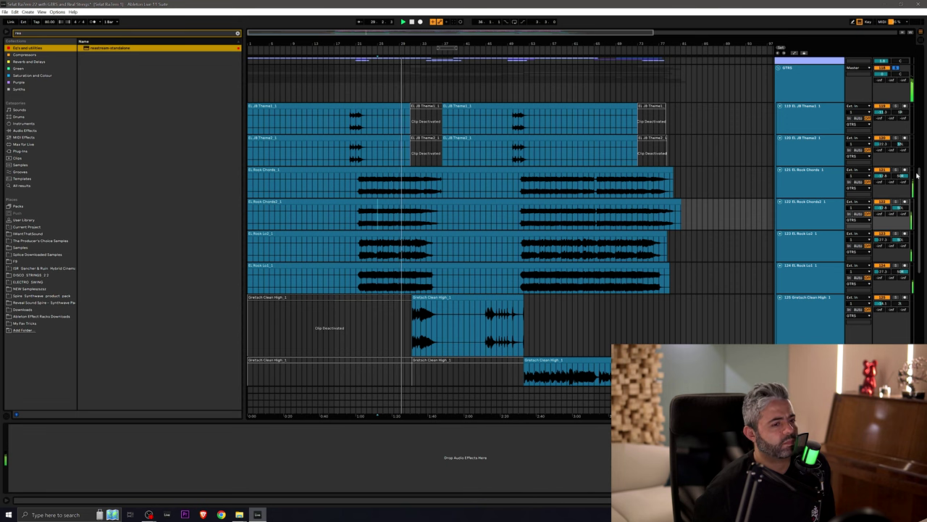
# Step: Solo the unfolded Real Strings group and place the insert marker at bar 19 on the Real Disco track
pyautogui.moveTo(918, 174); pyautogui.dragTo(925, 281)
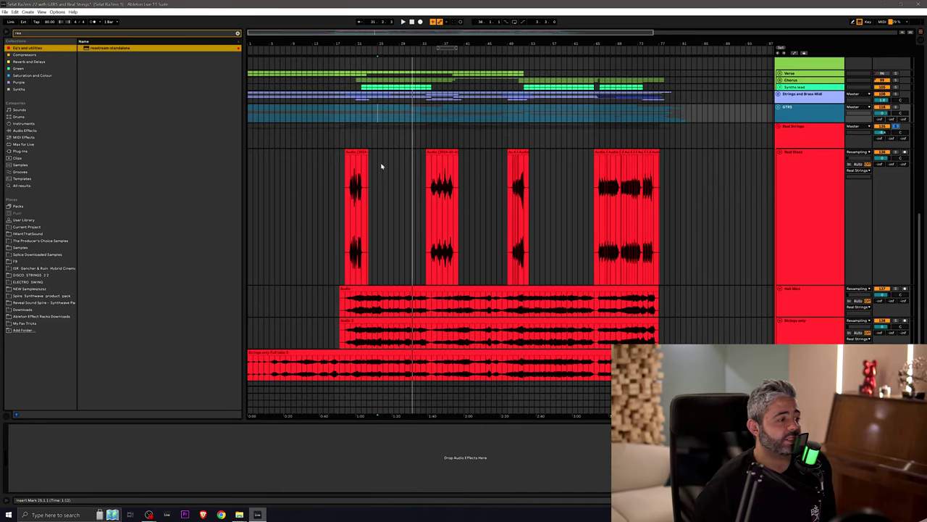
pyautogui.click(349, 212)
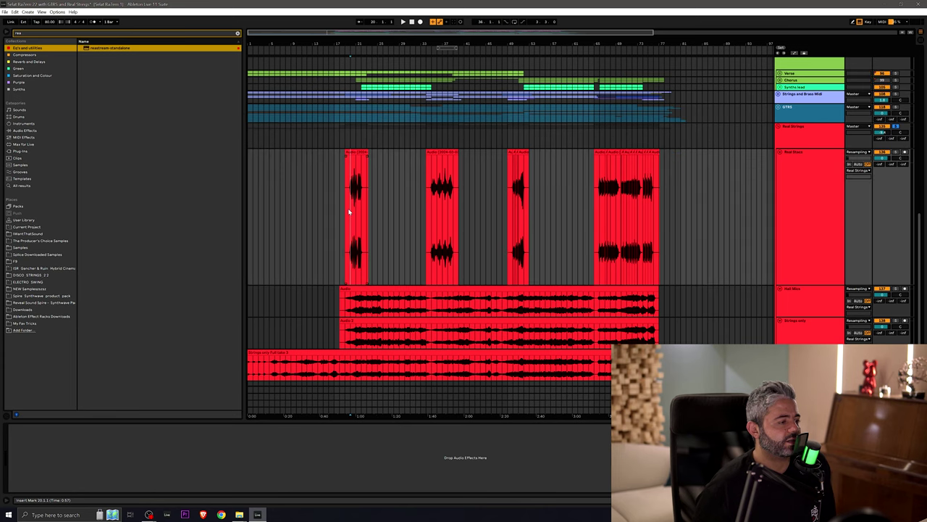
pyautogui.scroll(2, 349, 210)
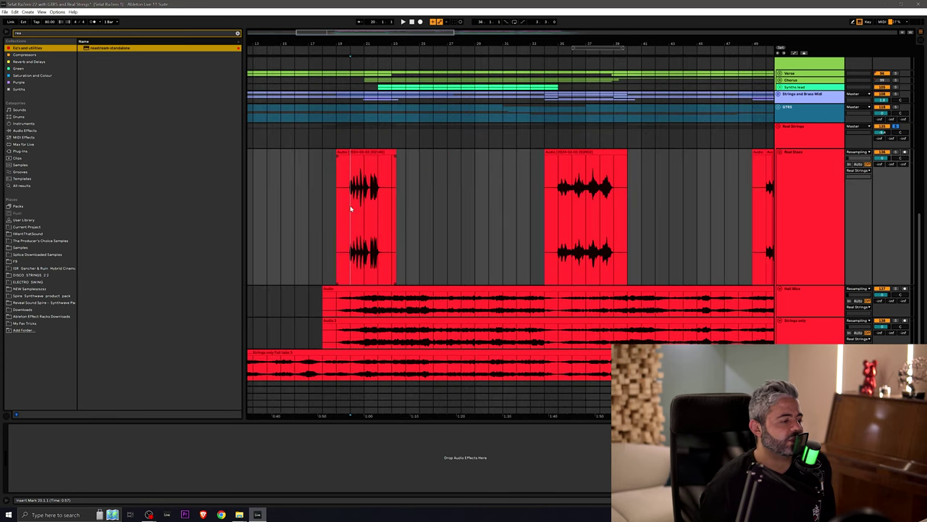
pyautogui.click(330, 205)
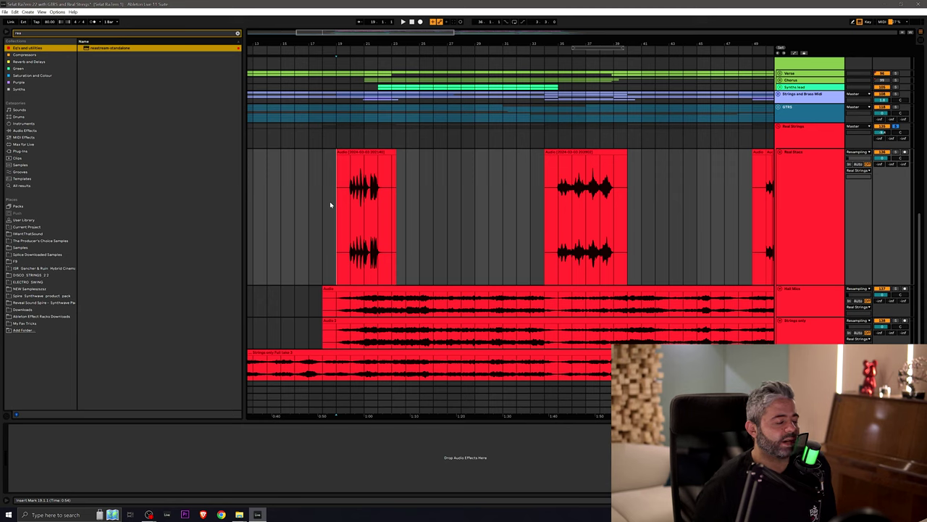
# Step: Solo the Strings only track within the Real Strings group and cue playback at bar 19
pyautogui.click(896, 289)
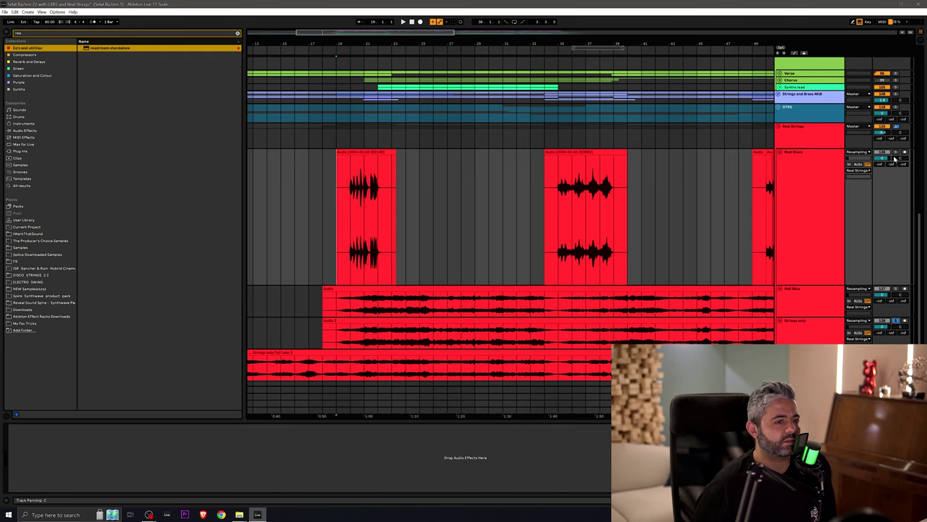
pyautogui.click(365, 240)
pyautogui.press('-')
pyautogui.press('-')
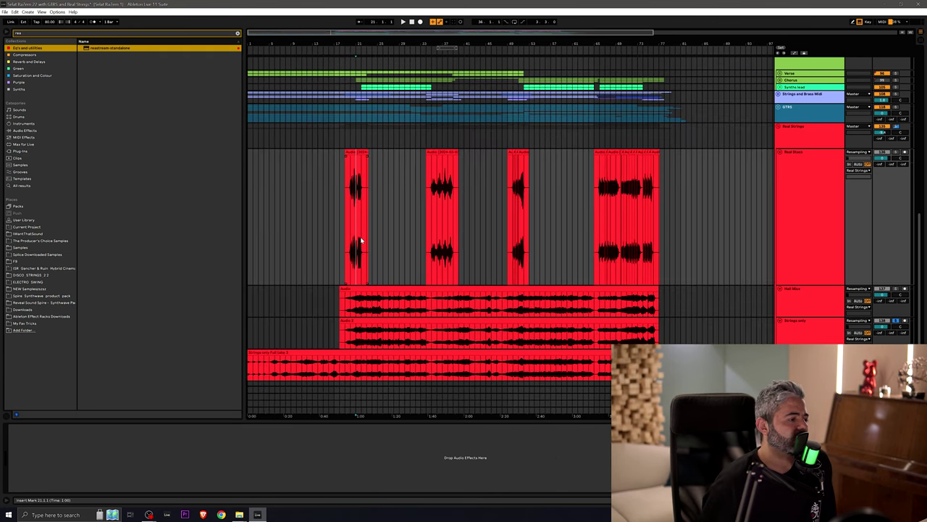
pyautogui.press('+')
pyautogui.press('+')
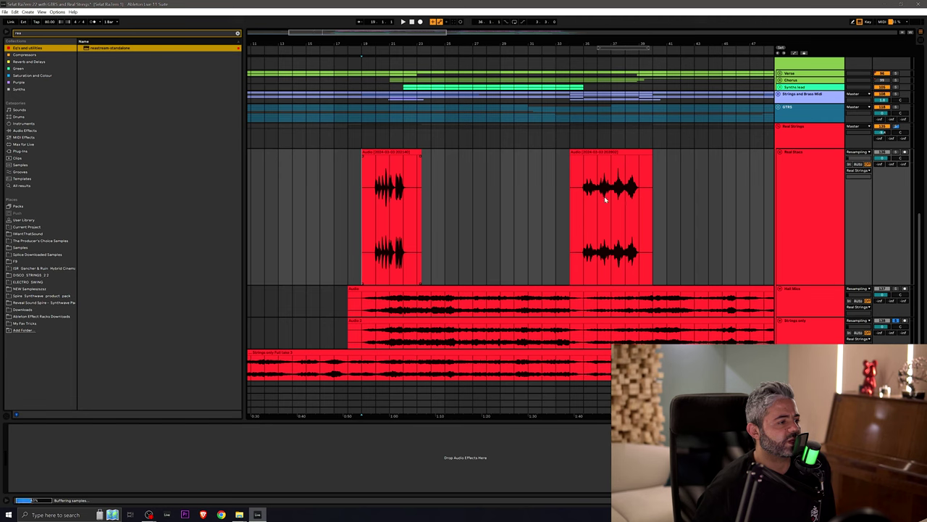
# Step: Play the Real Disco, Hall Mics and Strings only tracks soloed together from bar 19, and continue listening from bar 23
pyautogui.press('space')
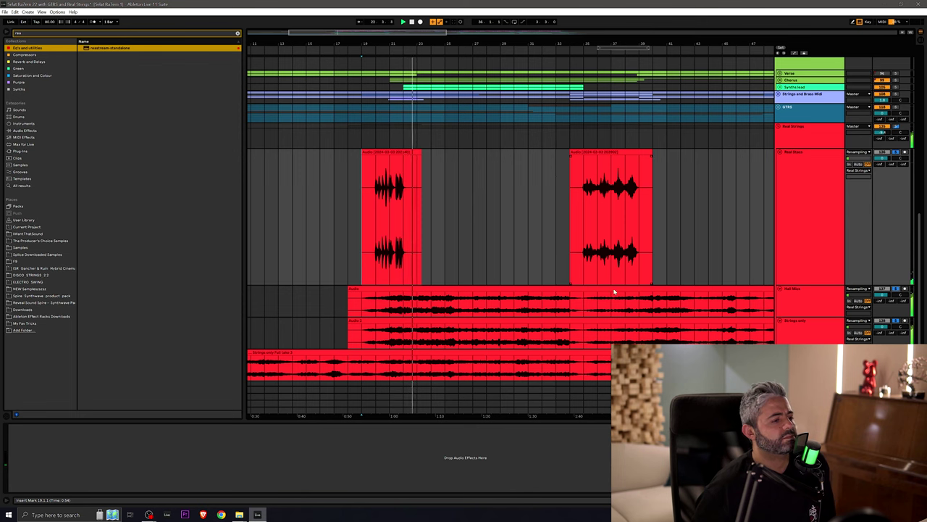
pyautogui.scroll(-2, 616, 294)
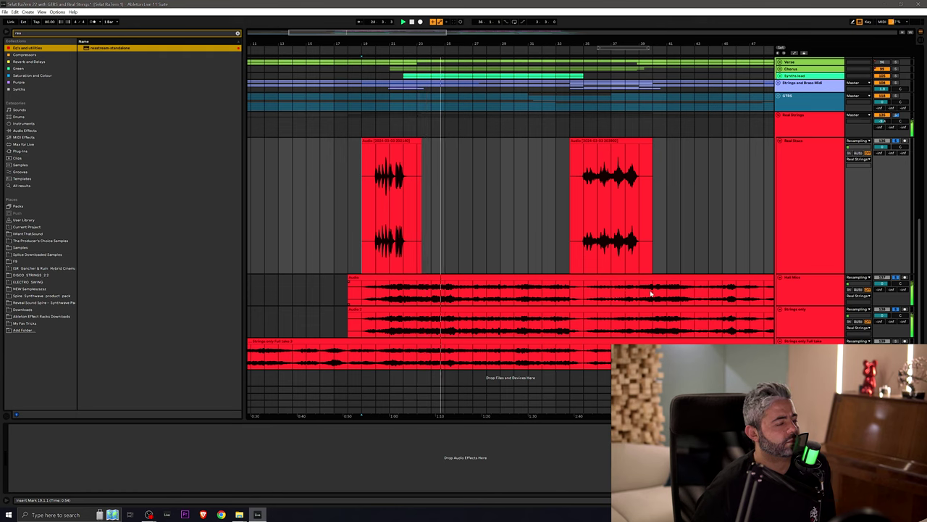
pyautogui.click(419, 295)
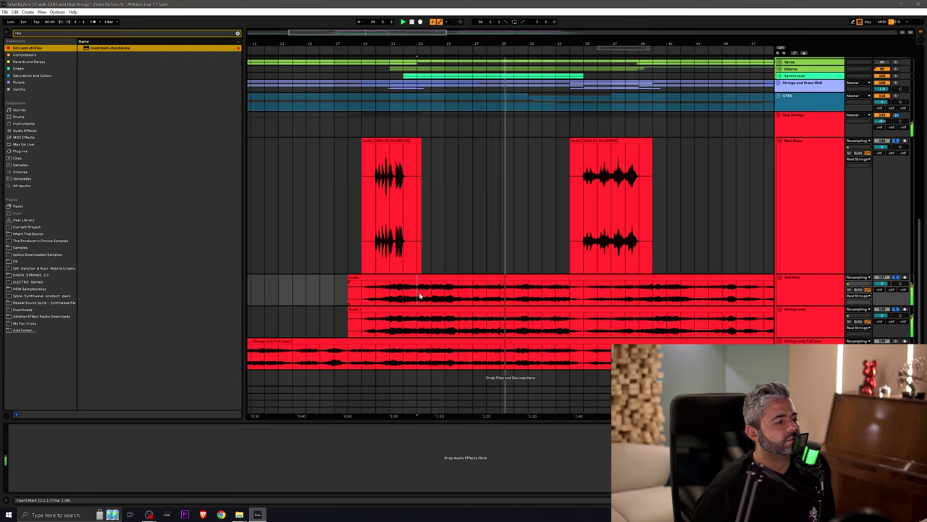
# Step: Stop playback and place the insert marker at bar 32 on the Real Disco track
pyautogui.click(453, 267)
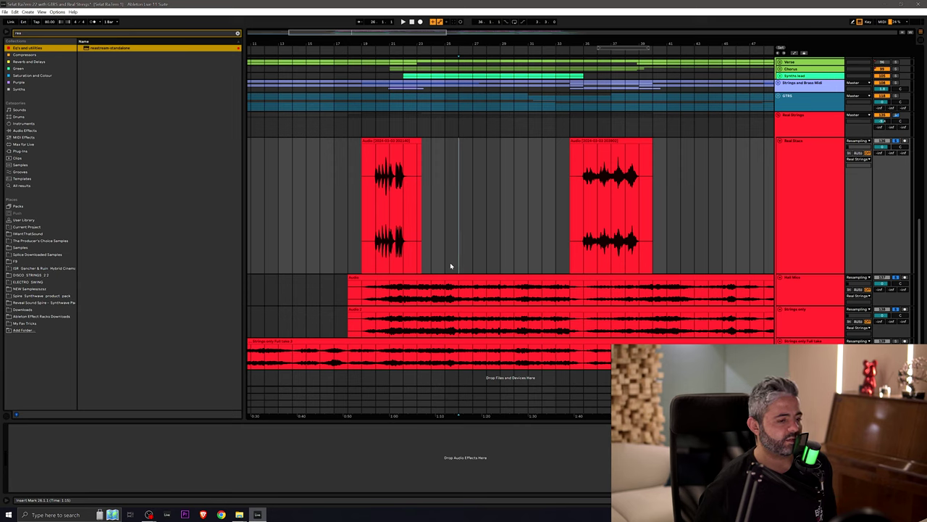
pyautogui.moveTo(451, 265); pyautogui.dragTo(457, 265)
pyautogui.press('-')
pyautogui.press('-')
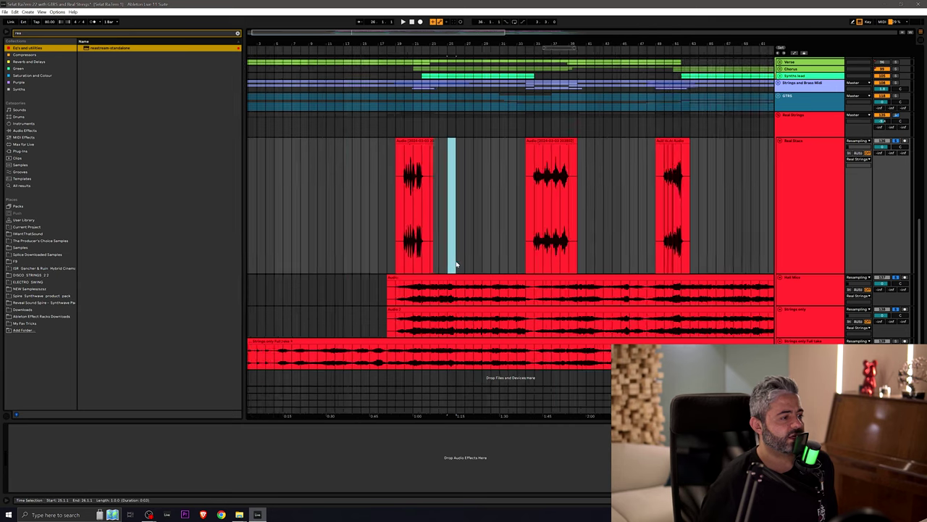
pyautogui.click(415, 236)
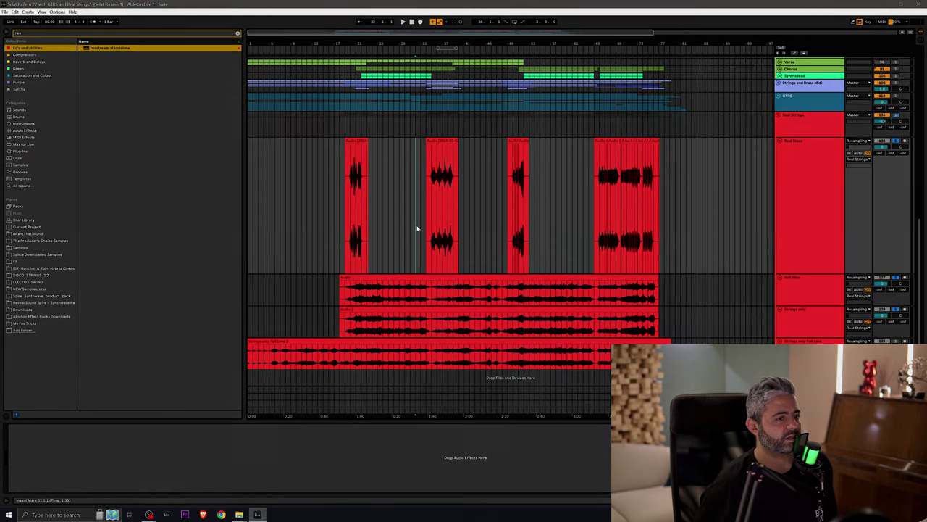